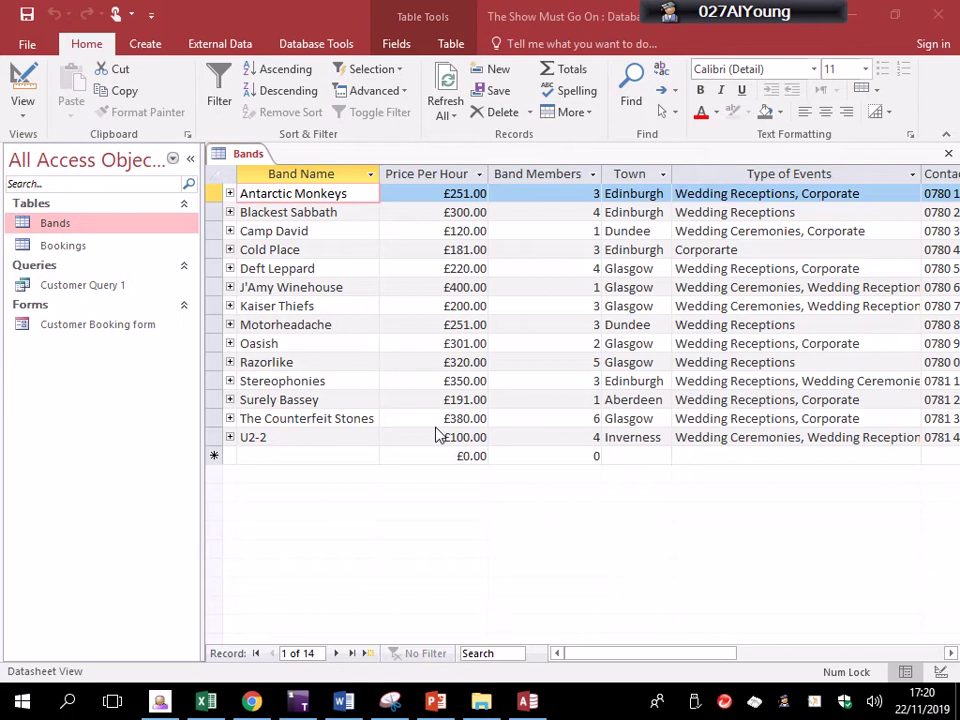
Step: Close the Bands table and start a new query with the Simple Query Wizard
right_click(245, 153)
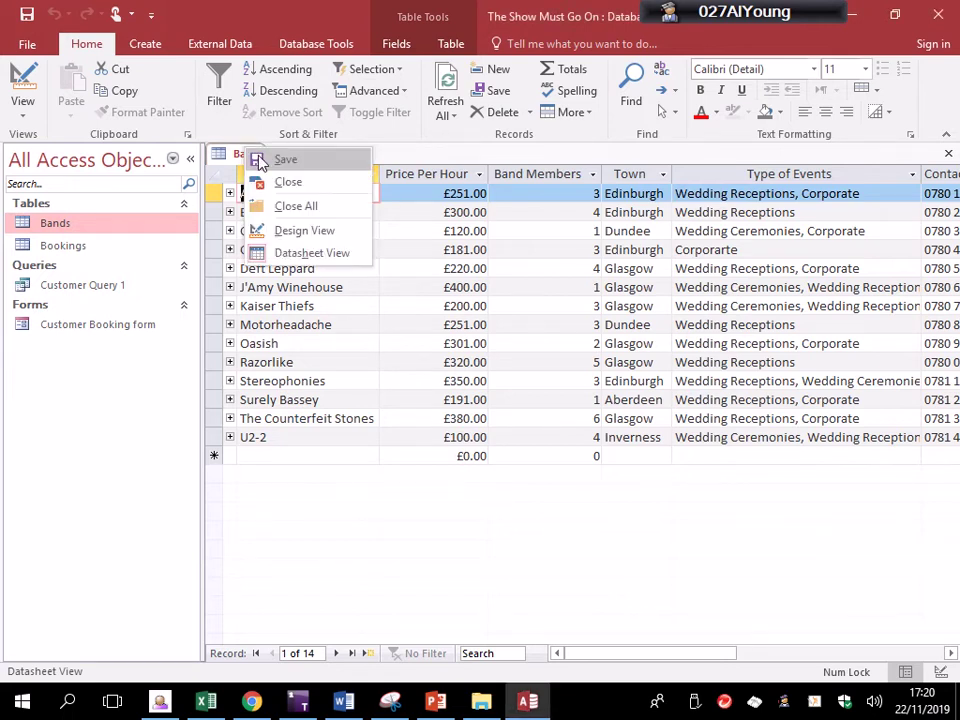
left_click(284, 183)
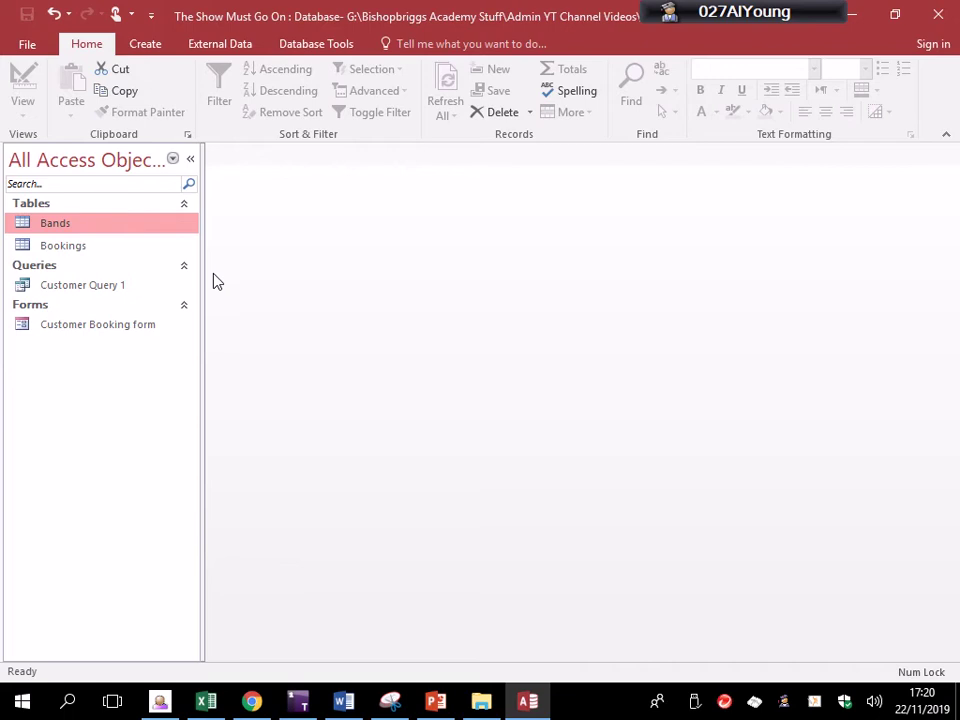
left_click(138, 41)
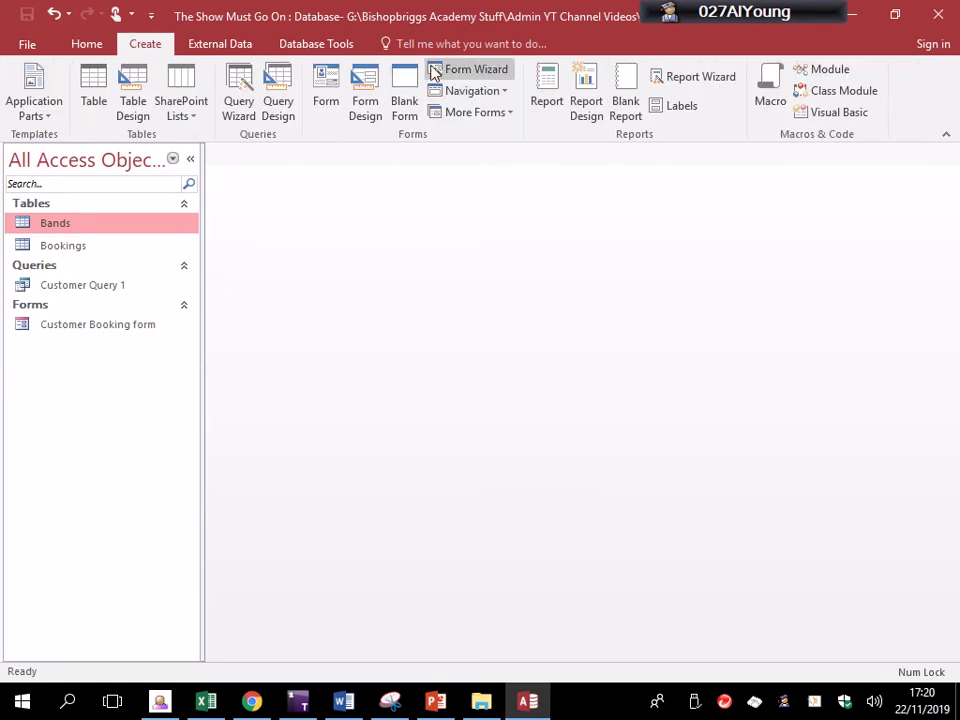
left_click(238, 105)
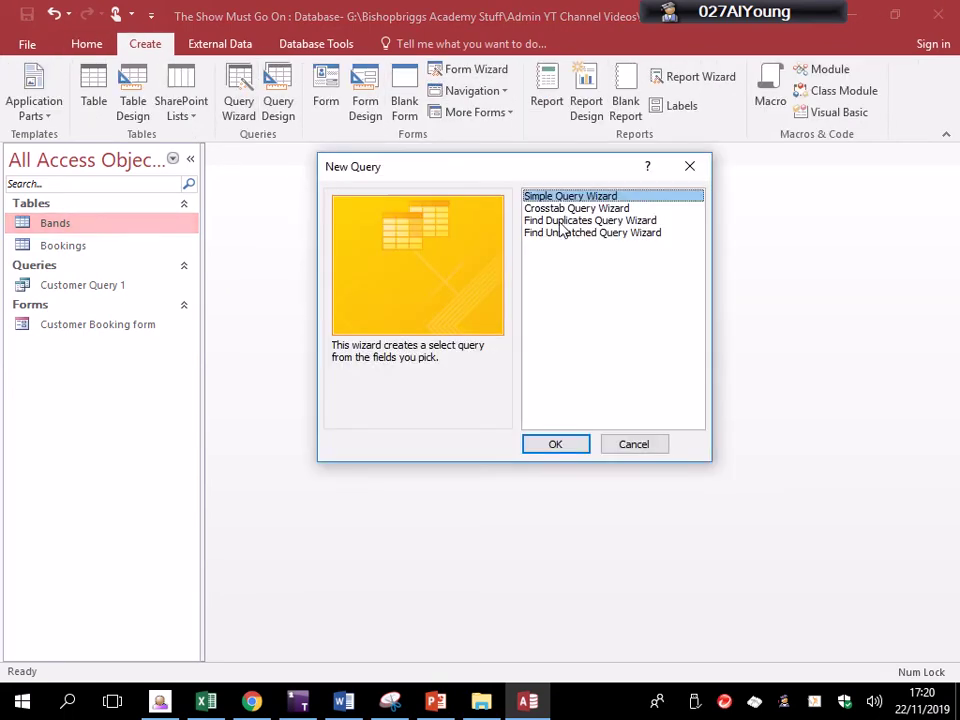
left_click(575, 449)
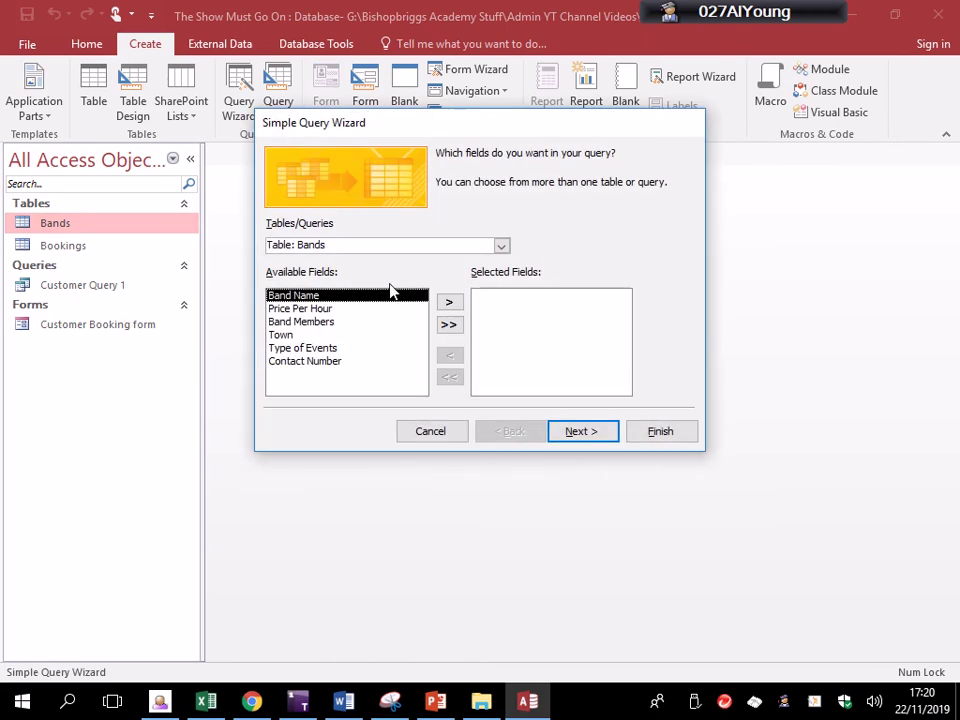
Step: Add Band Name, Price Per Hour, Band Members, Town and Type of Events from the Bands table to a detail query
left_click(448, 304)
left_click(448, 304)
left_click(448, 304)
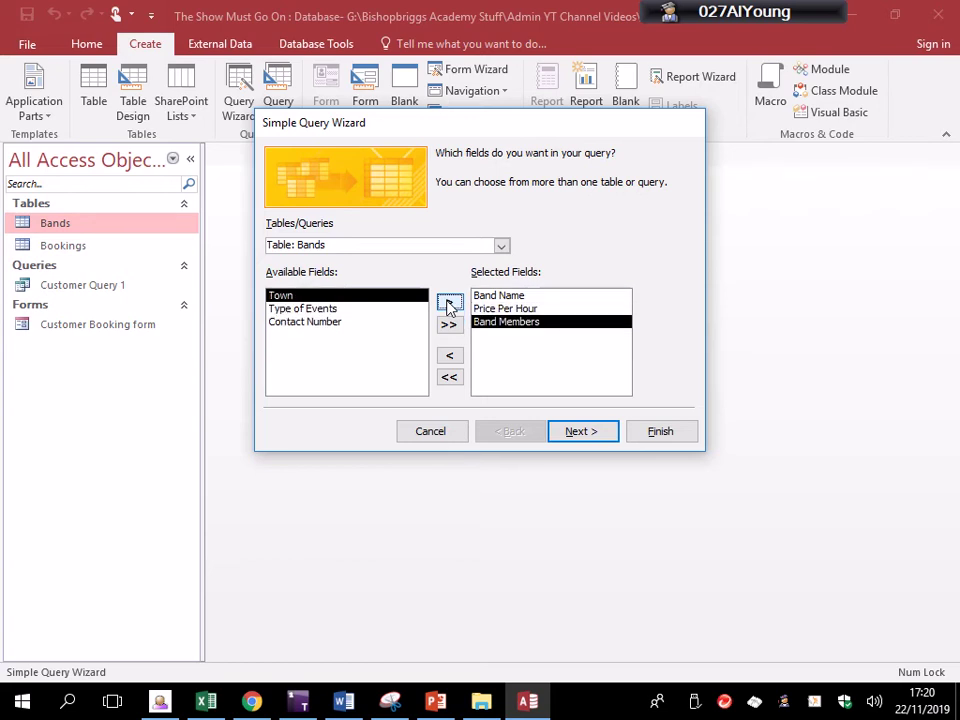
left_click(448, 304)
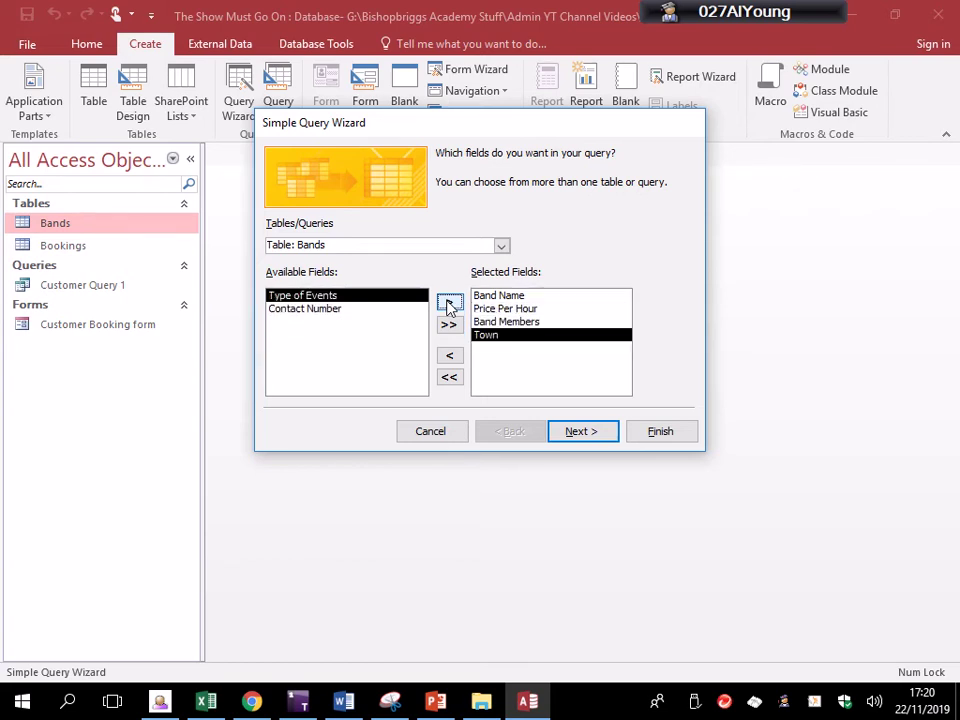
left_click(448, 305)
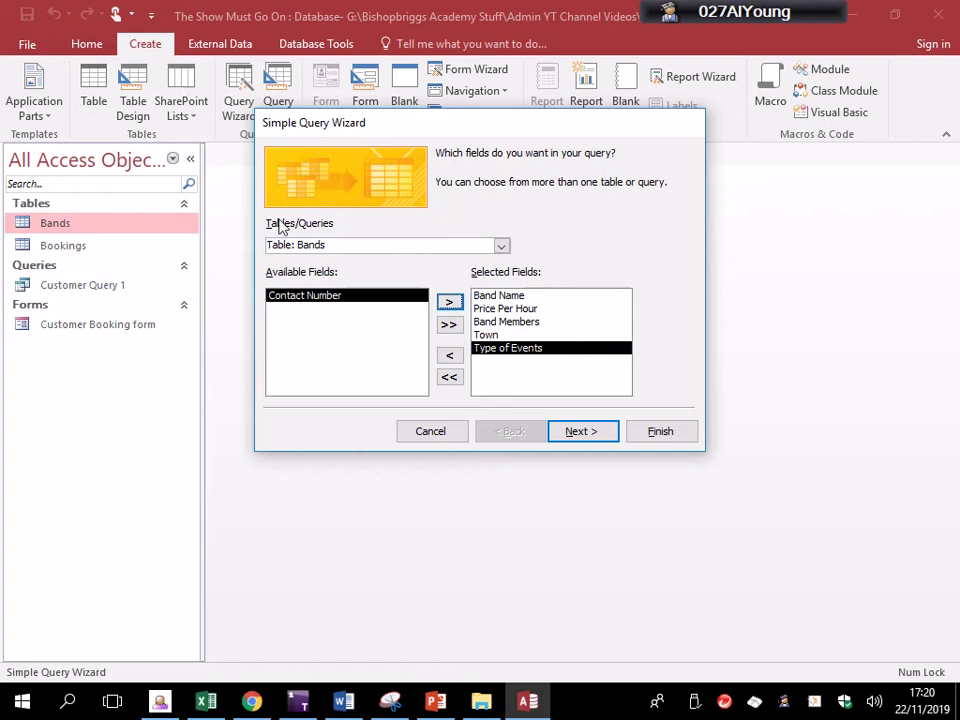
left_click(607, 438)
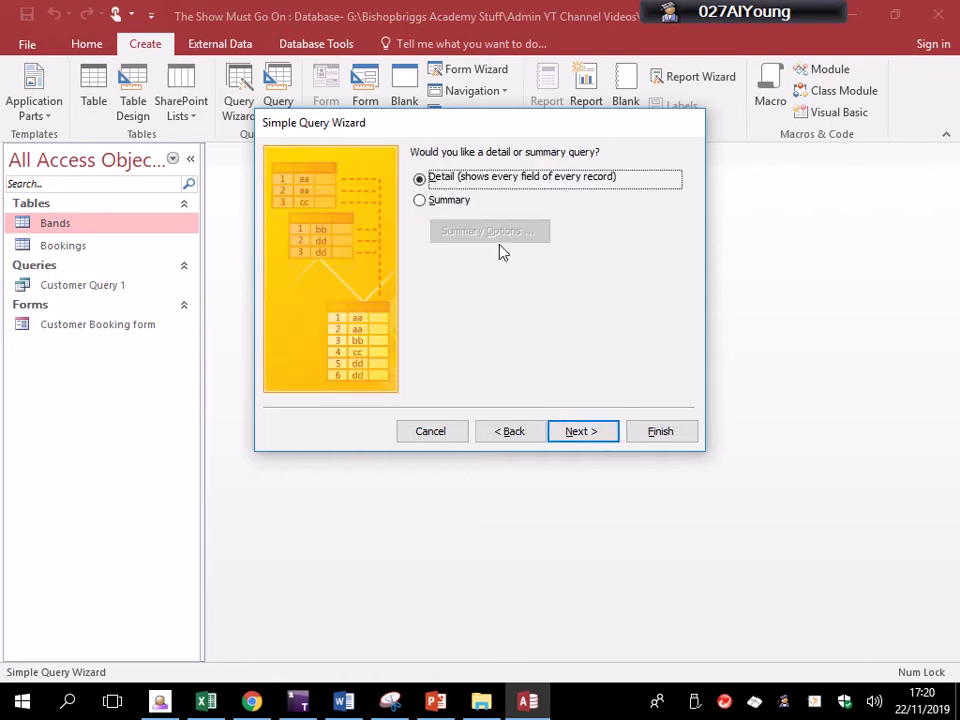
left_click(580, 434)
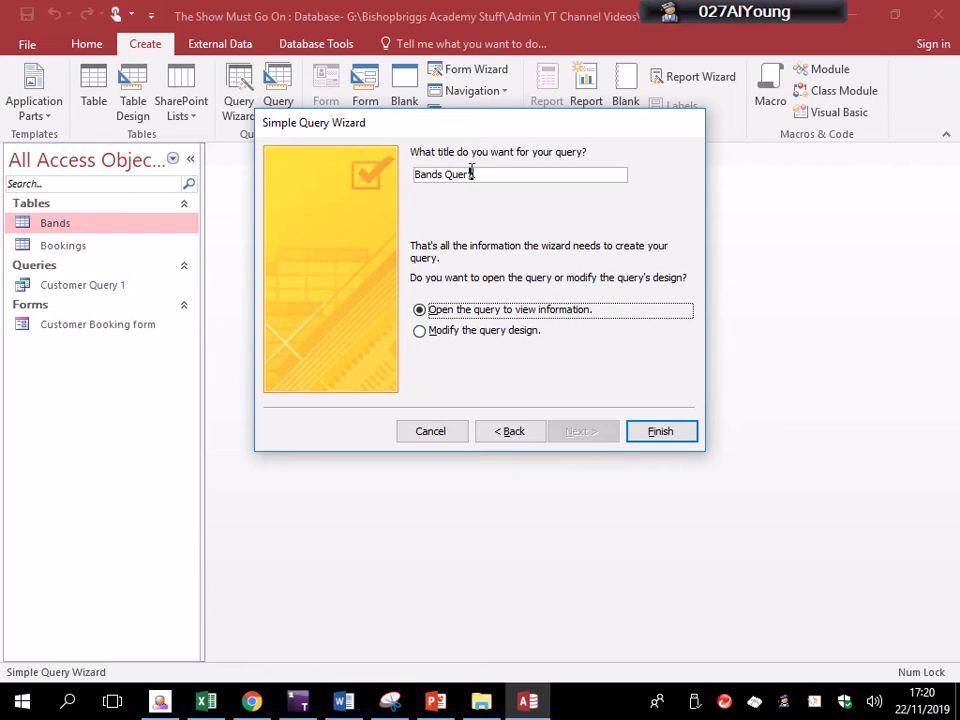
Step: Title the query "Bands in the Central Belt" and finish the wizard with the option to modify the query design
left_click_drag(472, 176, 379, 176)
type("Ba")
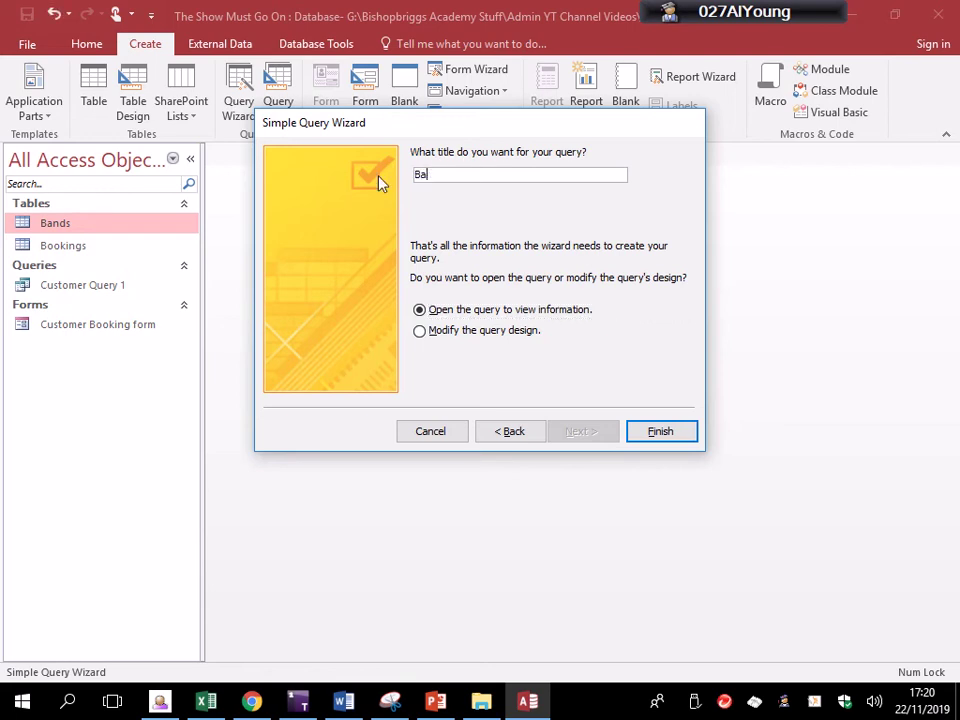
type("nds in the Central Belt")
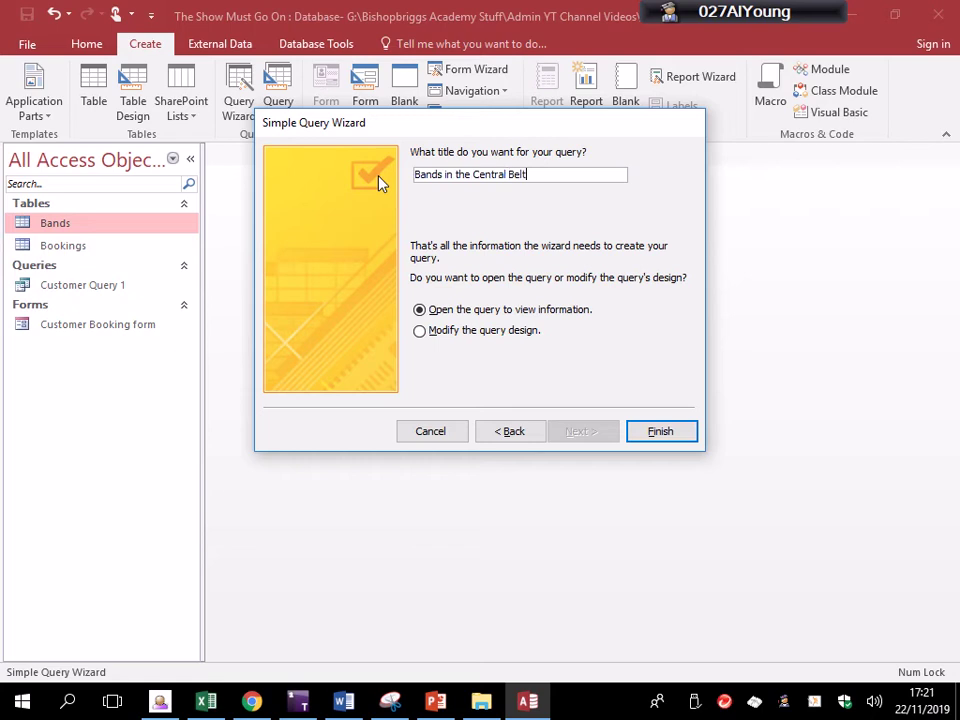
left_click(462, 332)
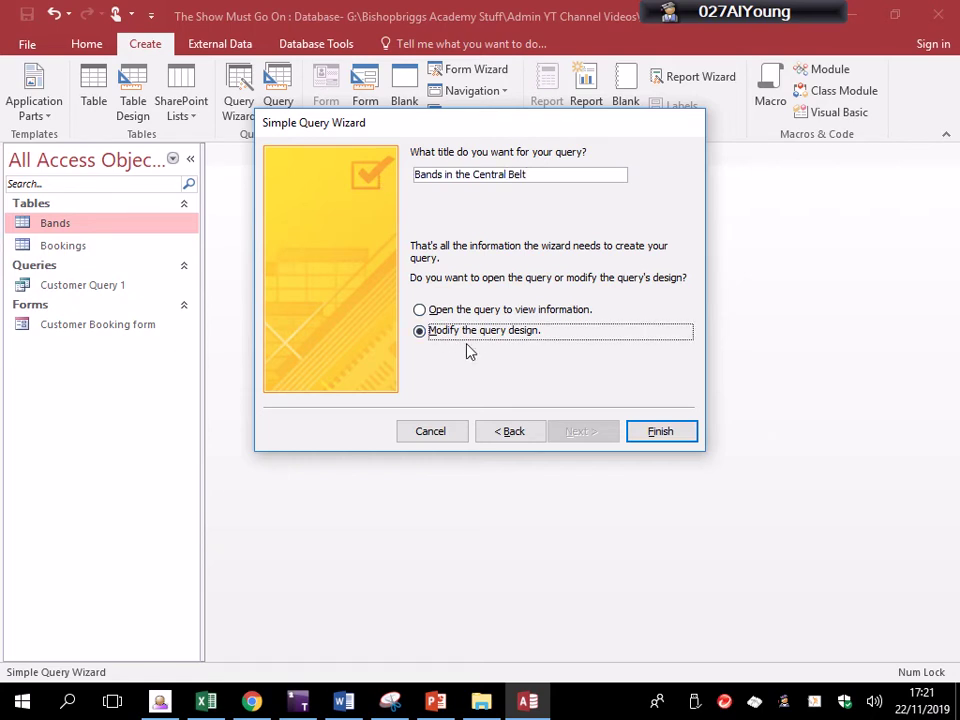
left_click(660, 433)
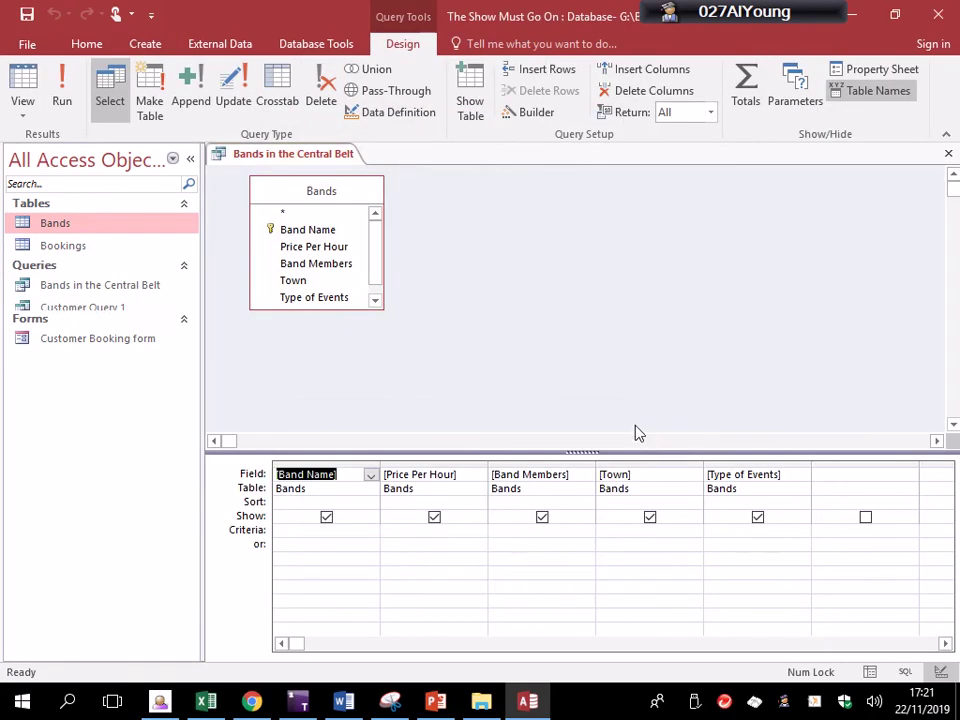
Step: Set the Town criteria to Glasgow OR Edinburgh
left_click(527, 527)
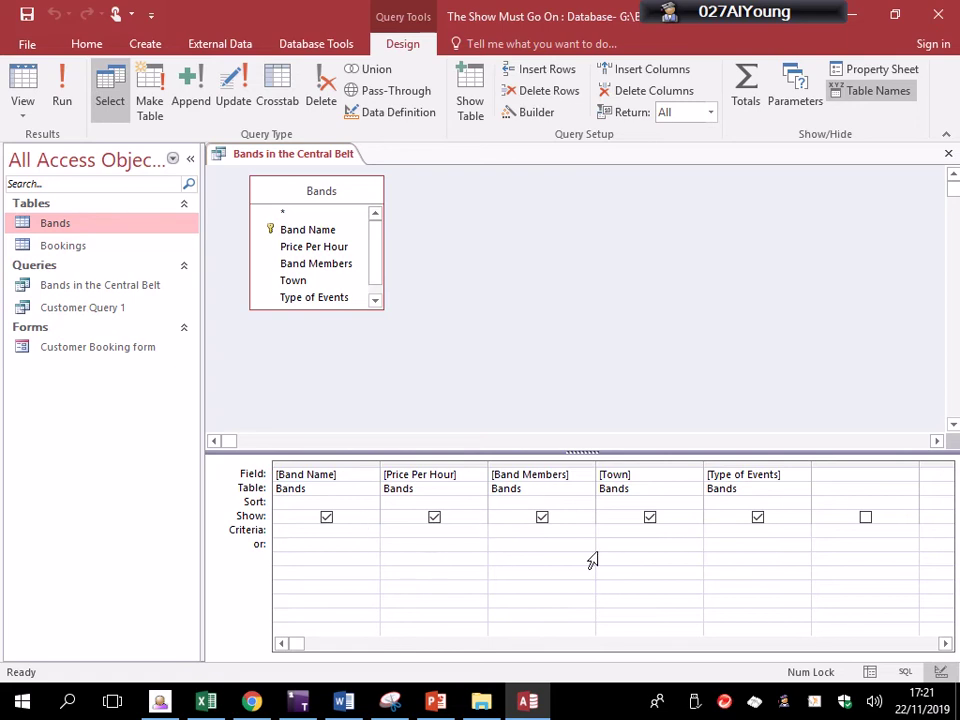
left_click(633, 532)
type("Glasgow ")
type("OR Edinburgh")
key("Tab")
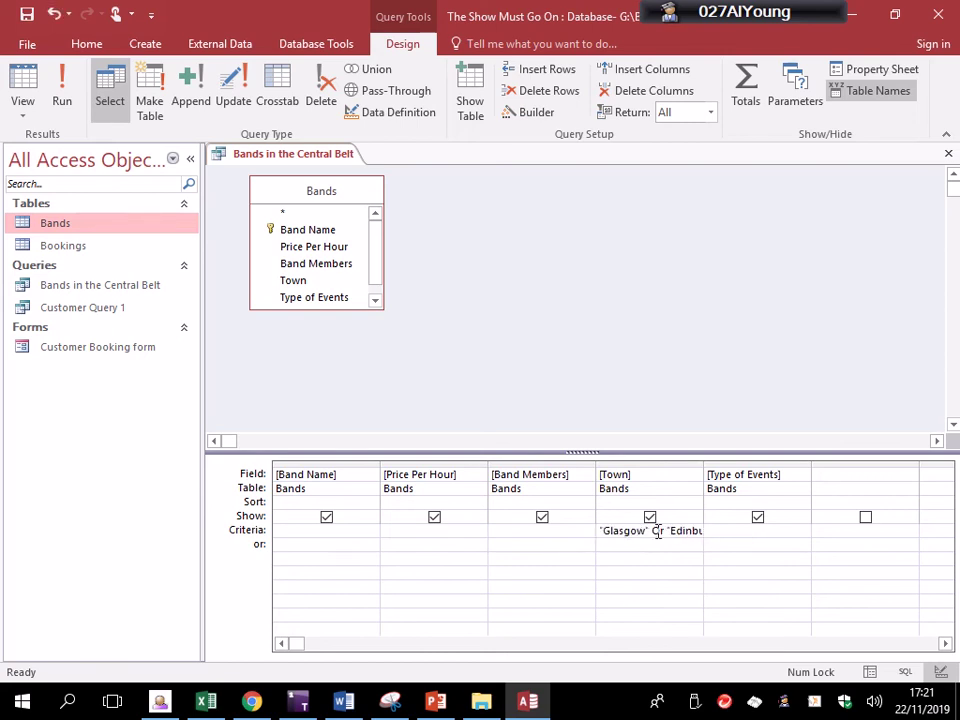
Step: Run the query, go back to check its design grid, and run it again to review the records
left_click(62, 88)
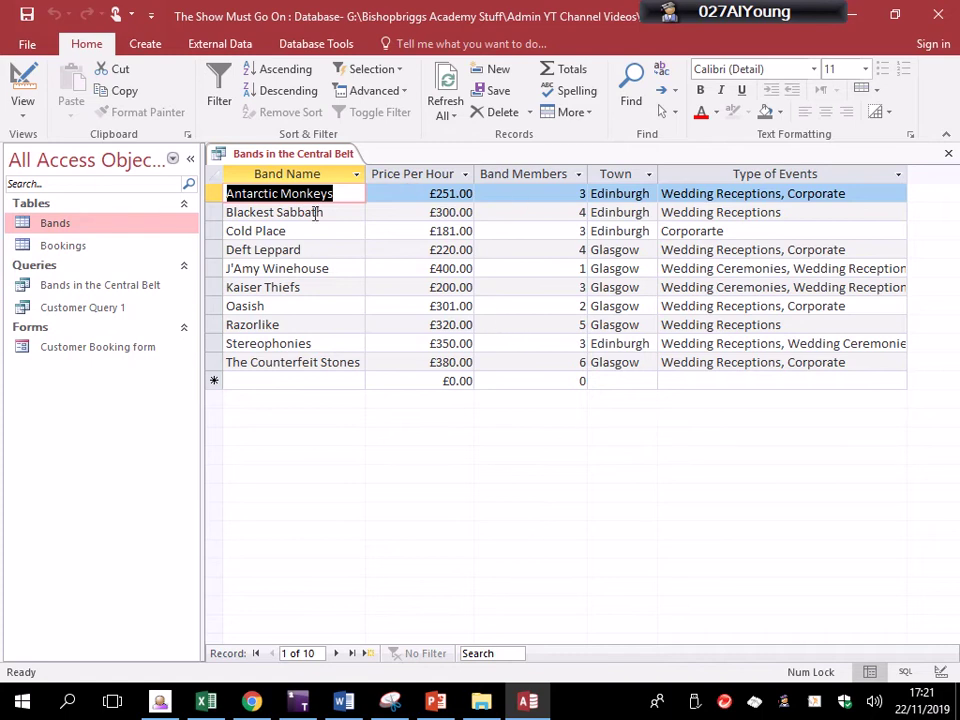
left_click(24, 92)
left_click(748, 531)
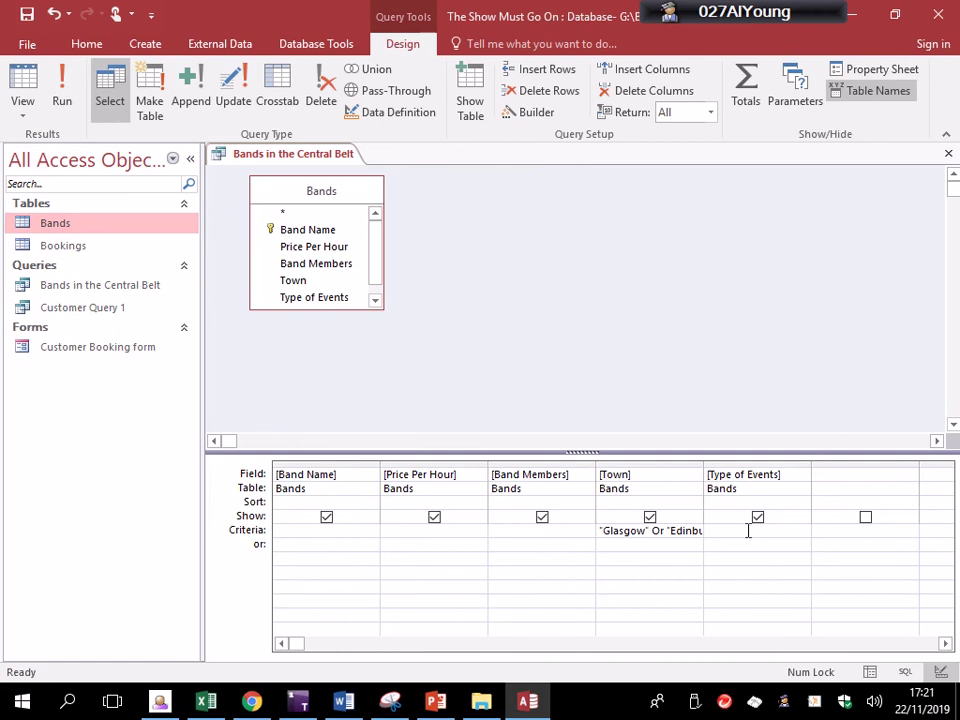
left_click(66, 96)
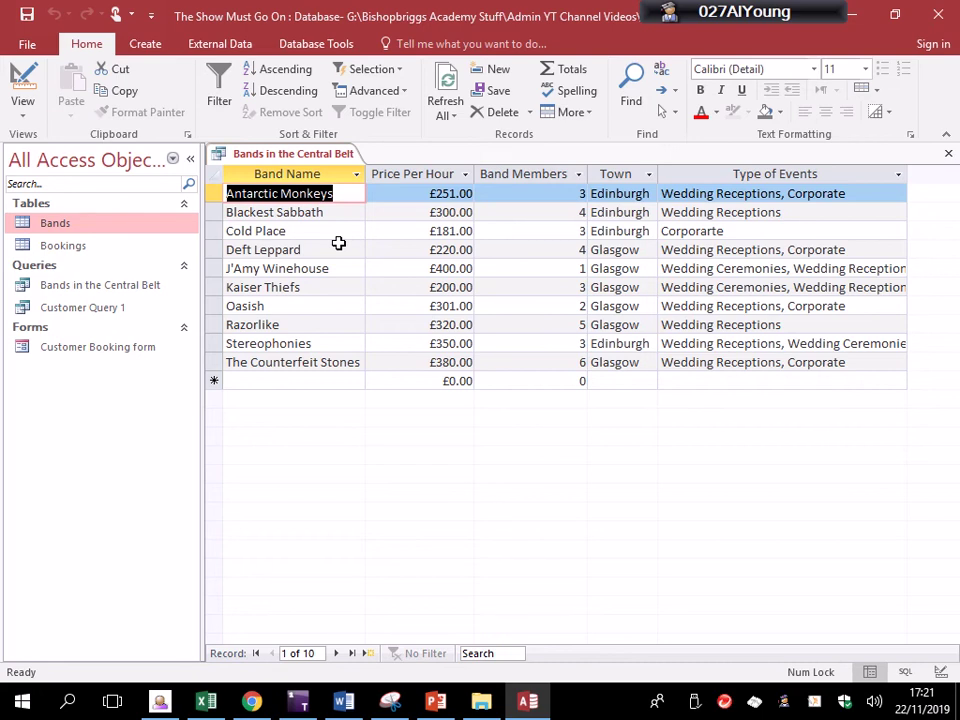
Step: Return to the query design and set the Town field's sort order to Ascending
left_click(22, 82)
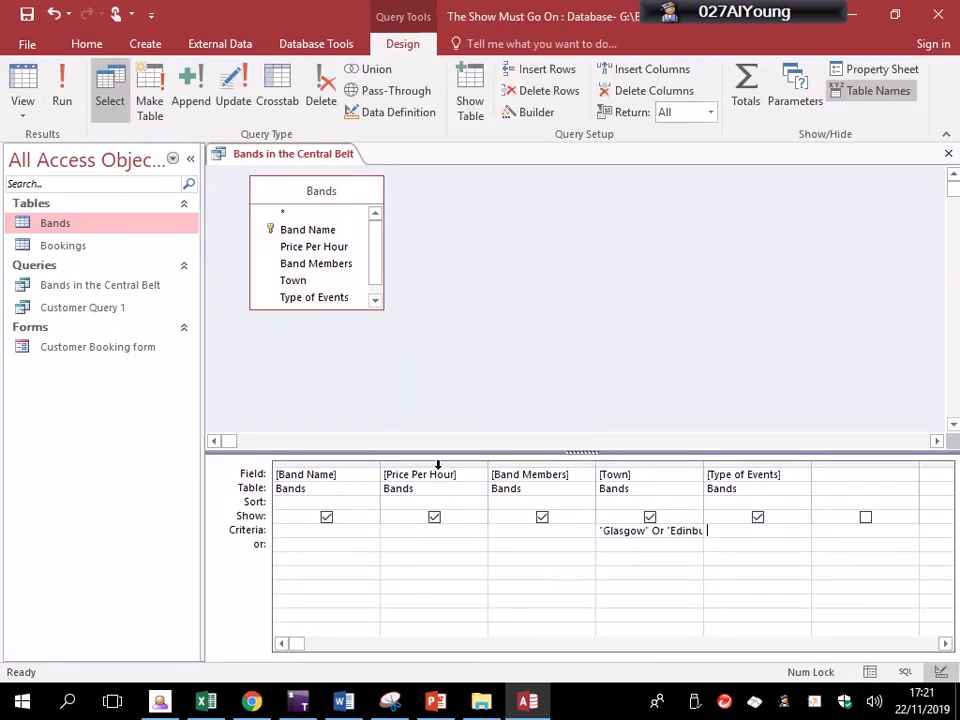
left_click(455, 502)
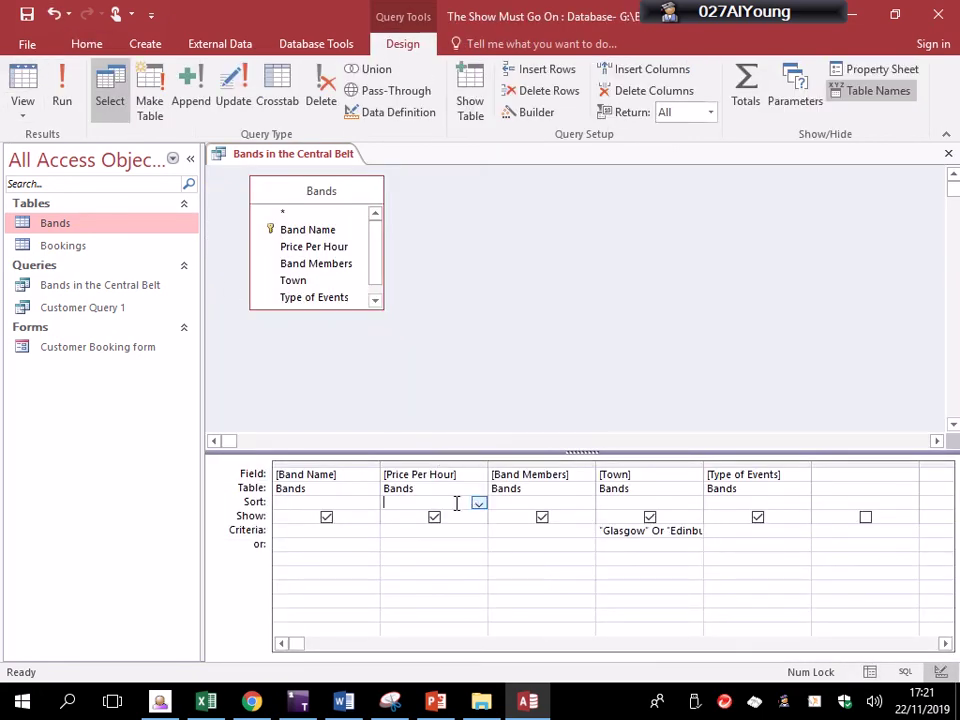
left_click(610, 502)
left_click(693, 503)
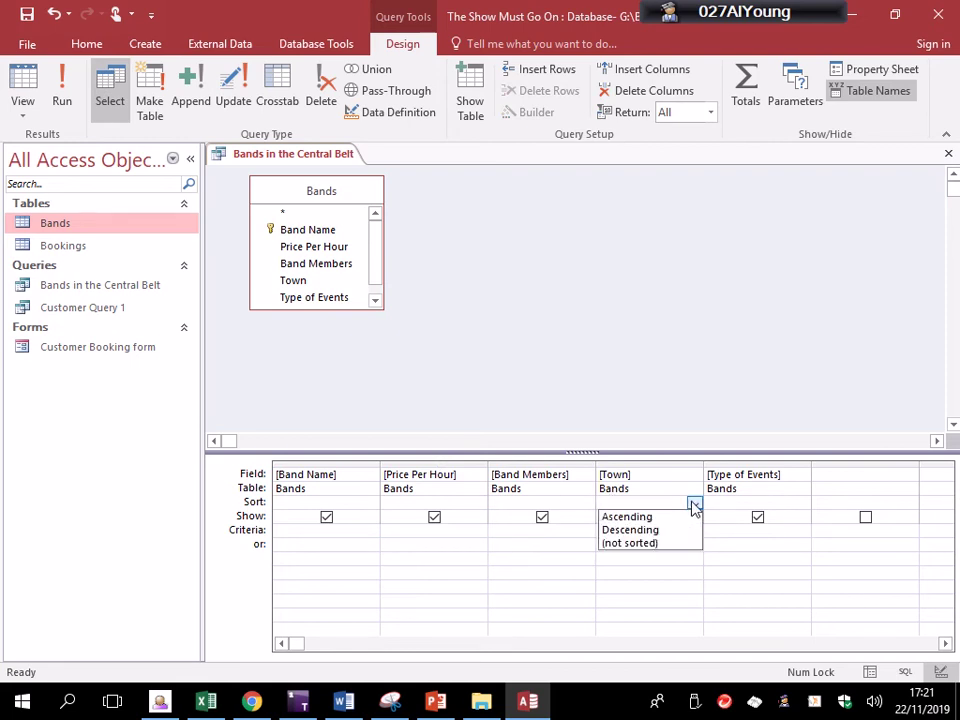
left_click(690, 517)
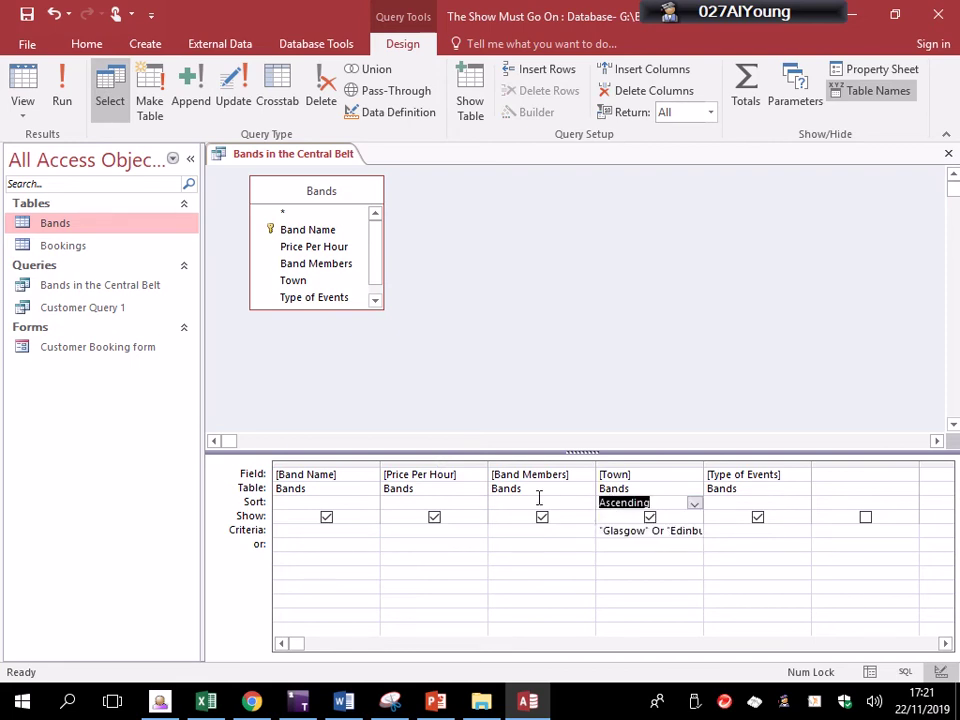
Step: Set the Price Per Hour field's sort order to Descending and run the query
left_click(456, 503)
left_click(478, 503)
left_click(467, 528)
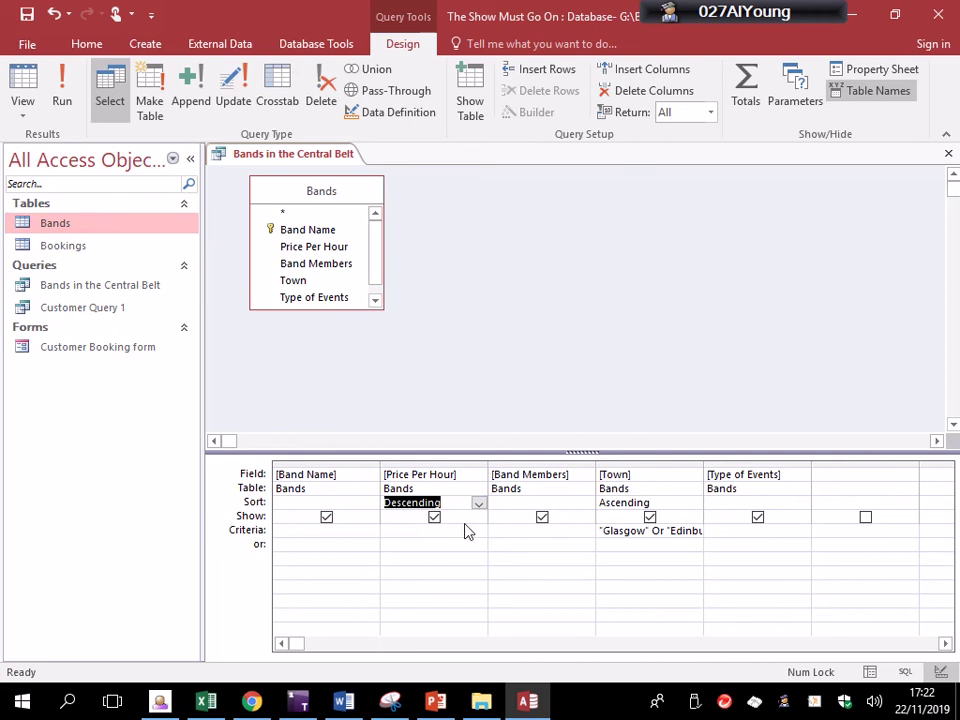
left_click(66, 98)
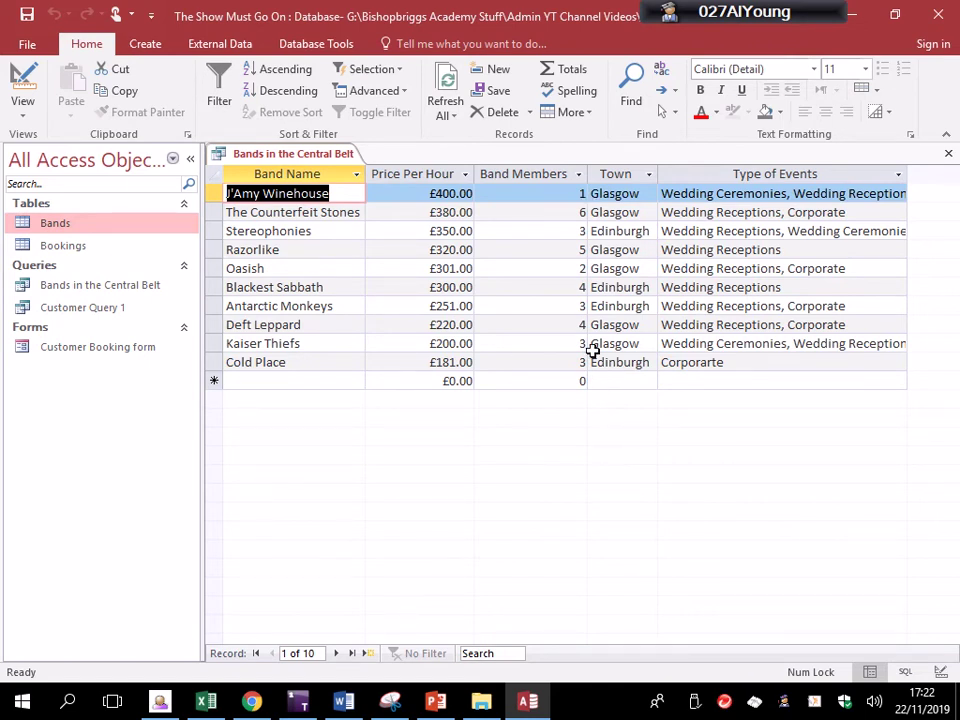
Step: Set the Price Per Hour column back to not sorted in the query design and rerun the query
left_click(43, 85)
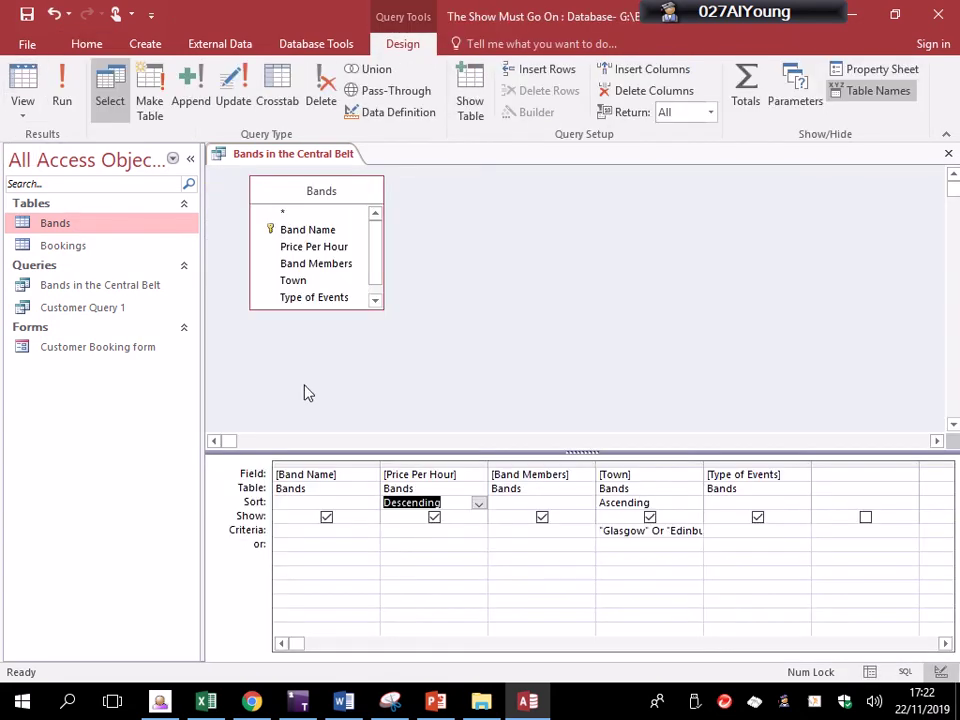
left_click(478, 503)
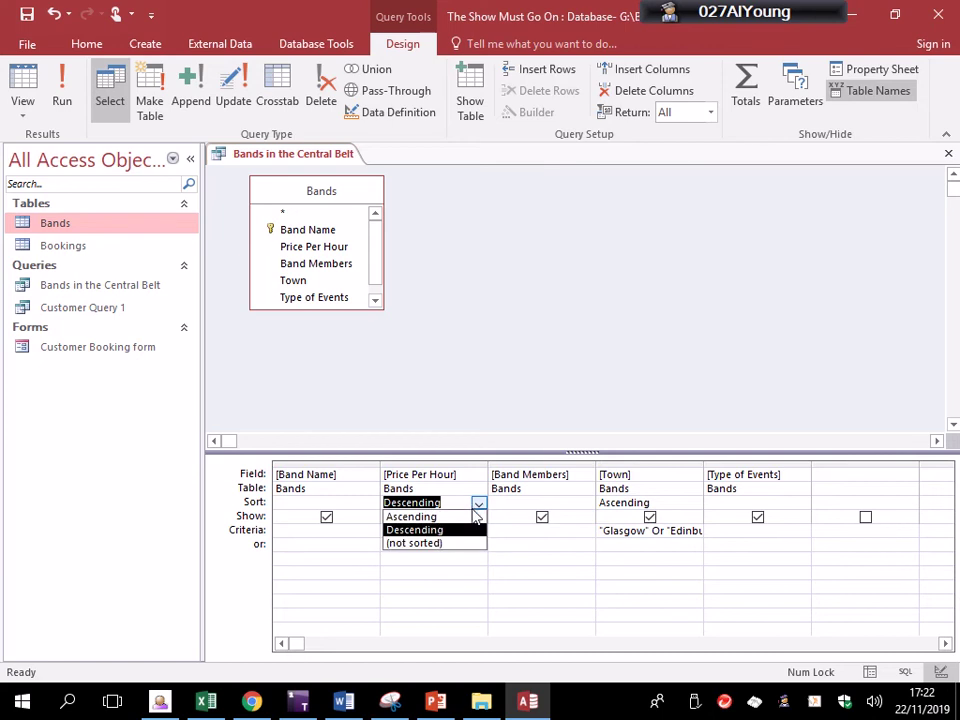
left_click(463, 545)
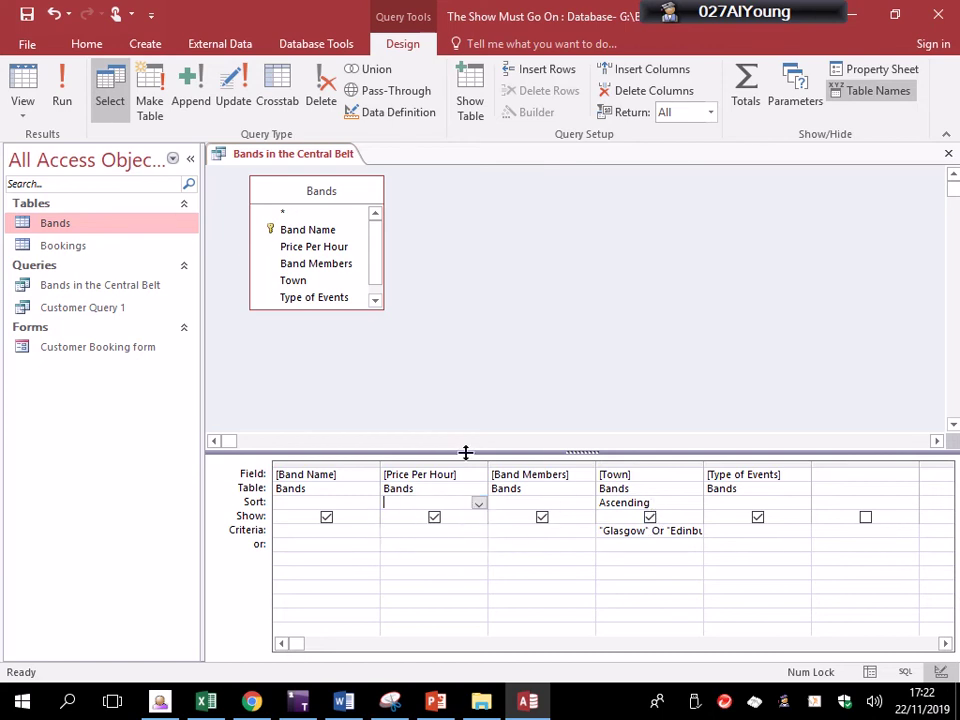
left_click(62, 84)
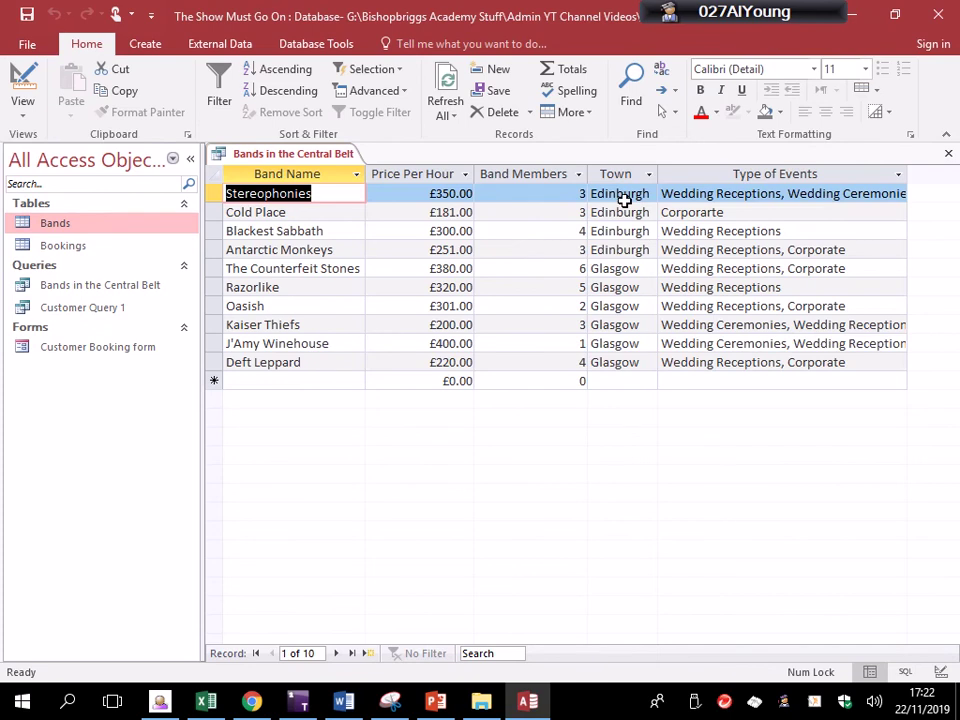
Step: Add a second Price Per Hour column after Type of Events, hidden and sorted Descending, and check the query results
left_click(10, 80)
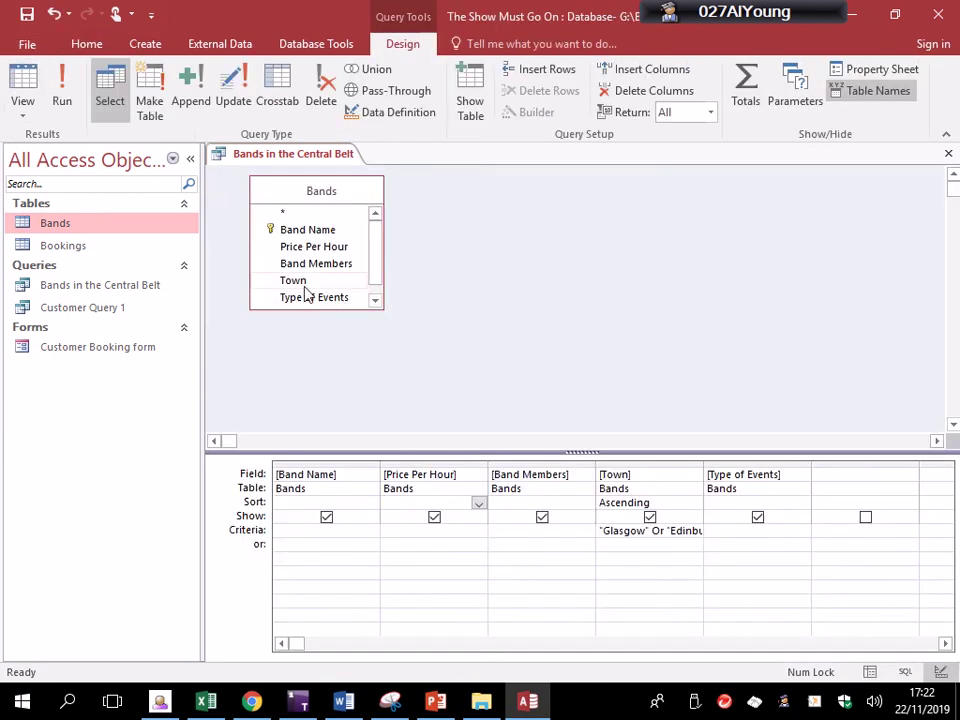
double_click(315, 250)
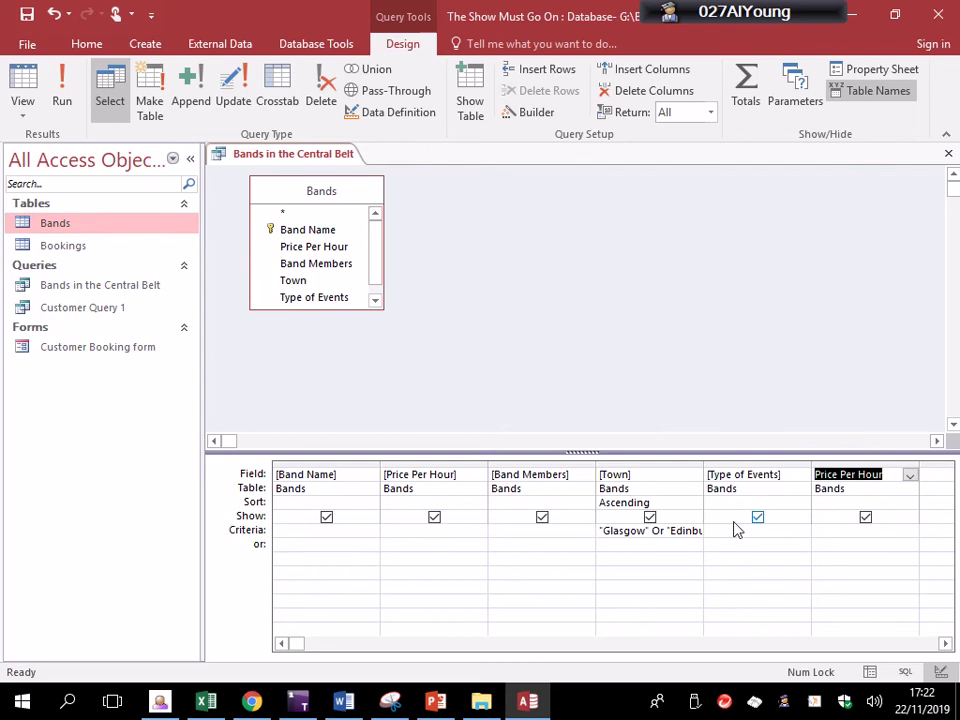
left_click(866, 518)
left_click(866, 504)
left_click(910, 504)
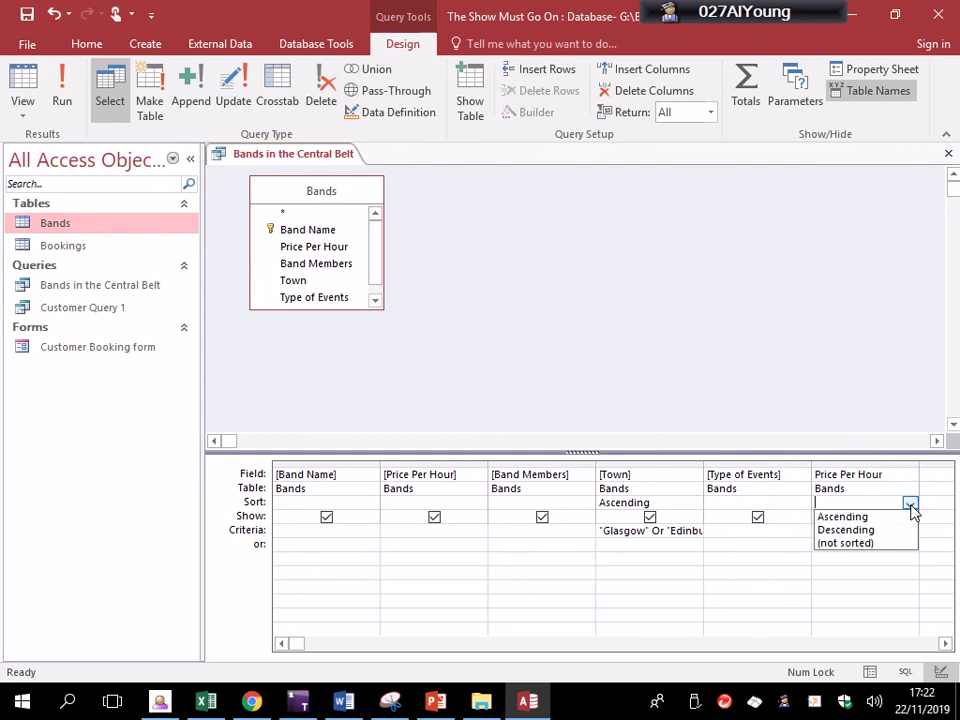
left_click(850, 528)
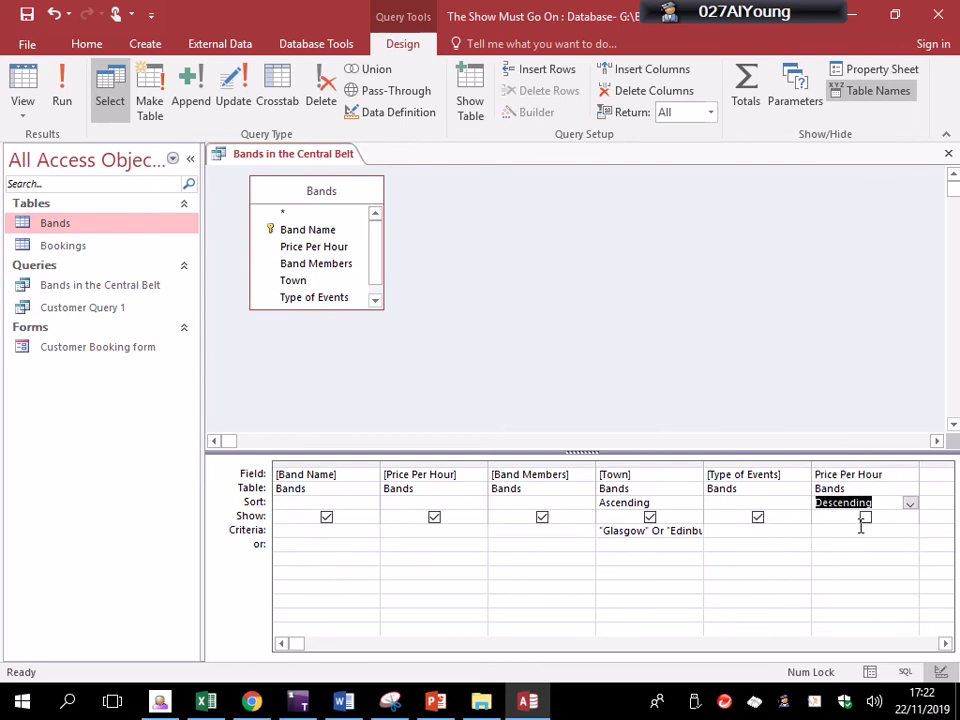
left_click(62, 101)
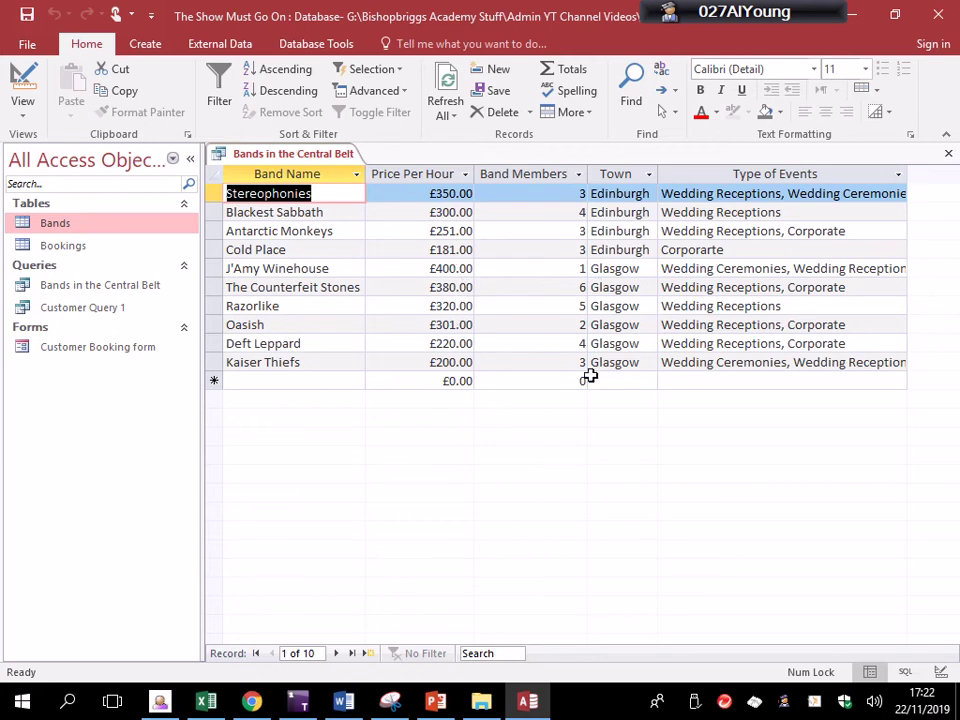
left_click(24, 78)
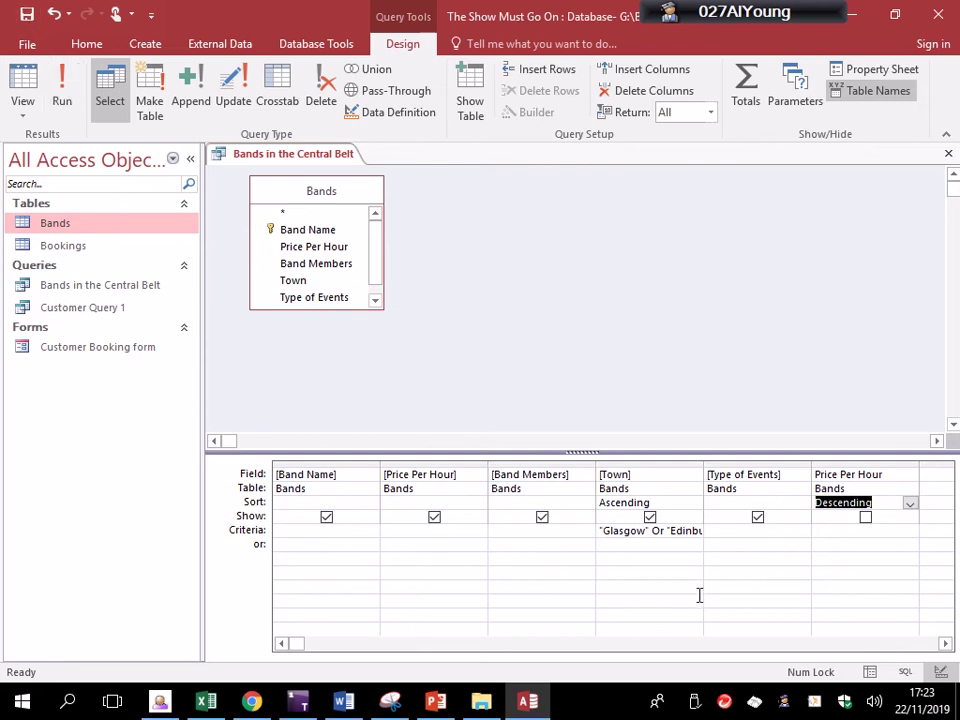
Step: Run the Bands in the Central Belt query once more and close it
left_click(66, 96)
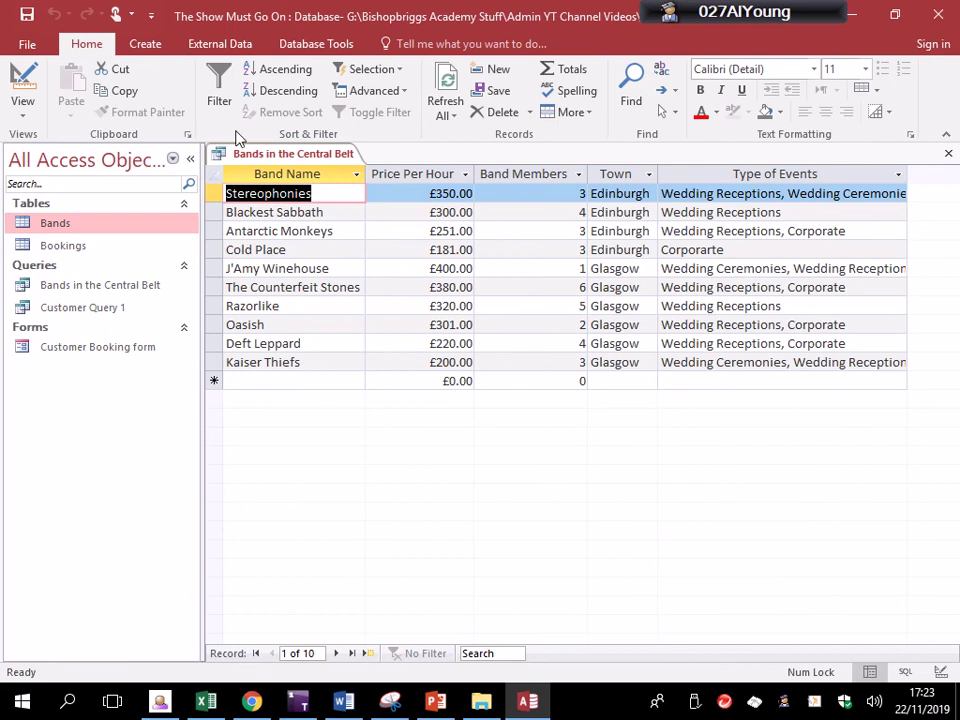
right_click(272, 158)
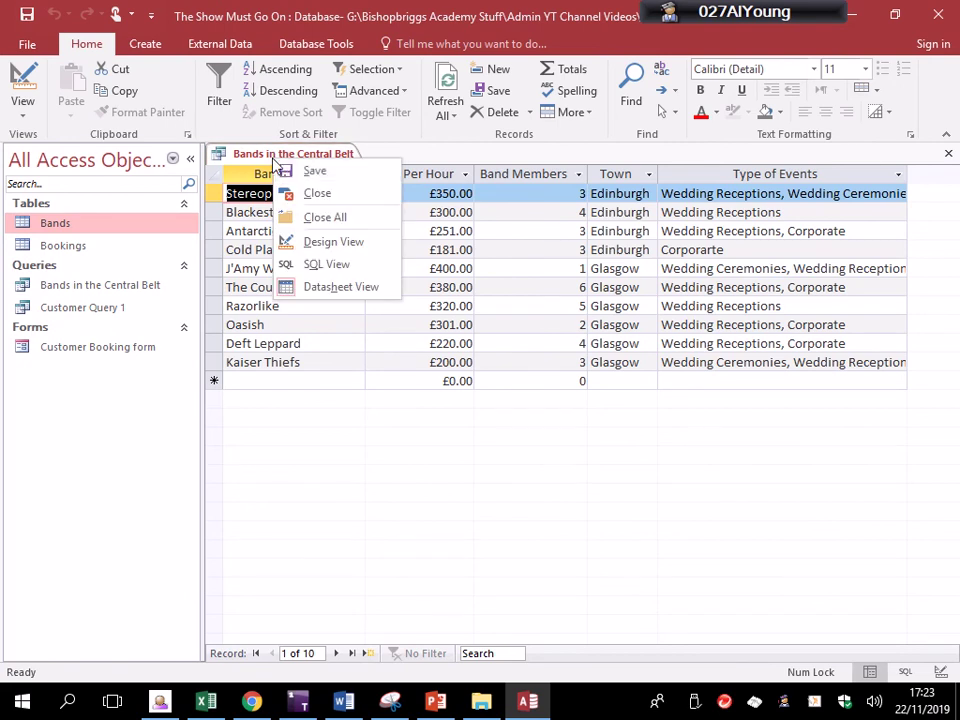
left_click(318, 194)
Step: Start the Report Wizard with the Bands in the Central Belt query as source and add all of its fields
left_click(148, 45)
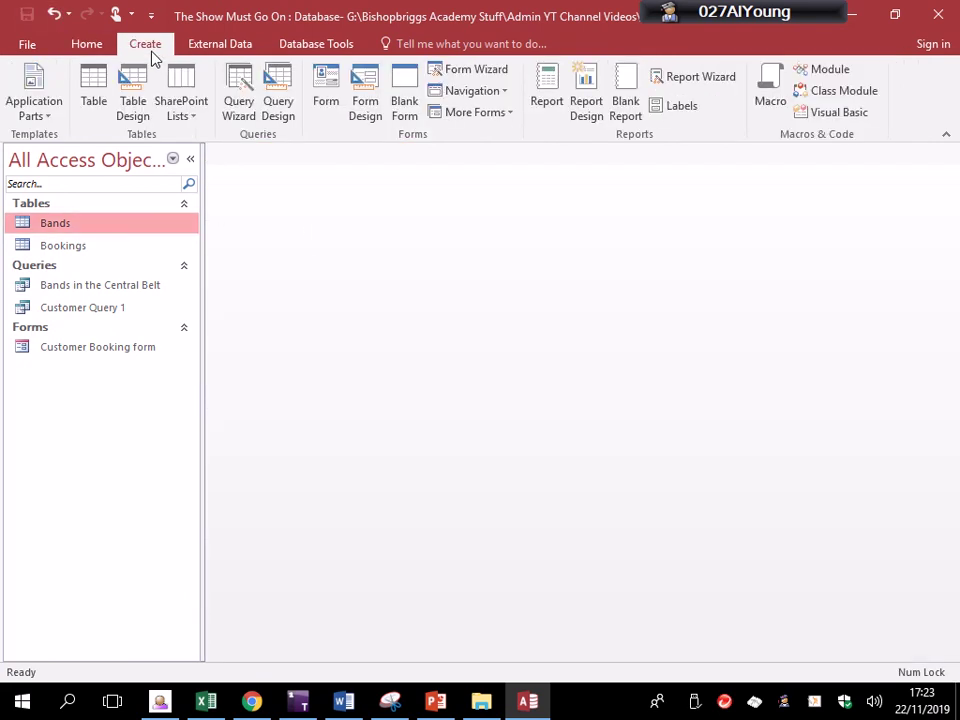
left_click(722, 80)
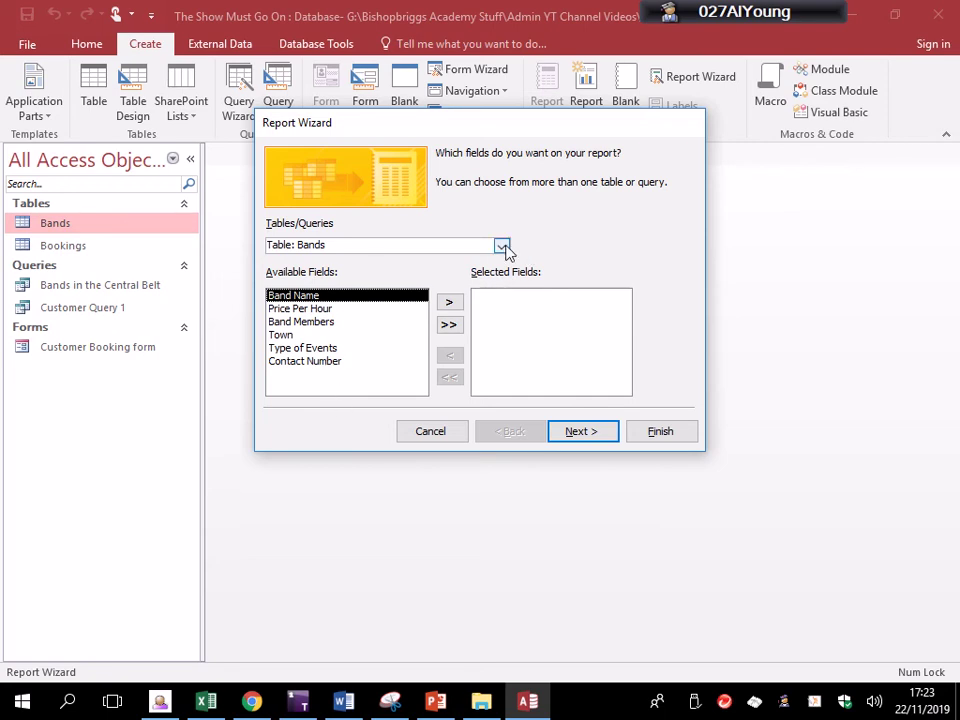
left_click(502, 246)
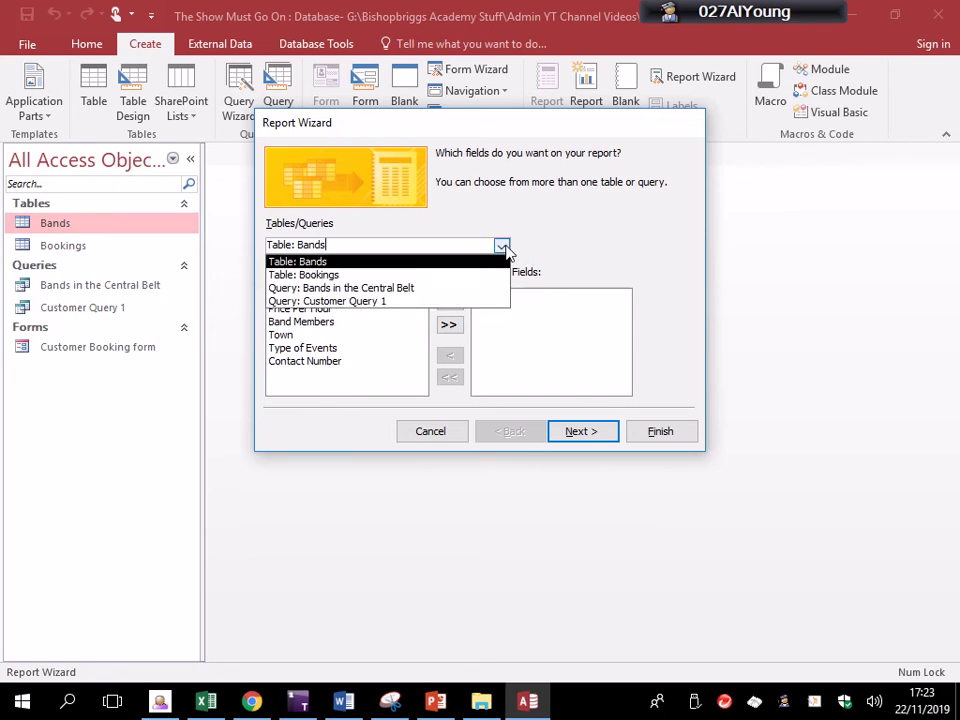
left_click(451, 288)
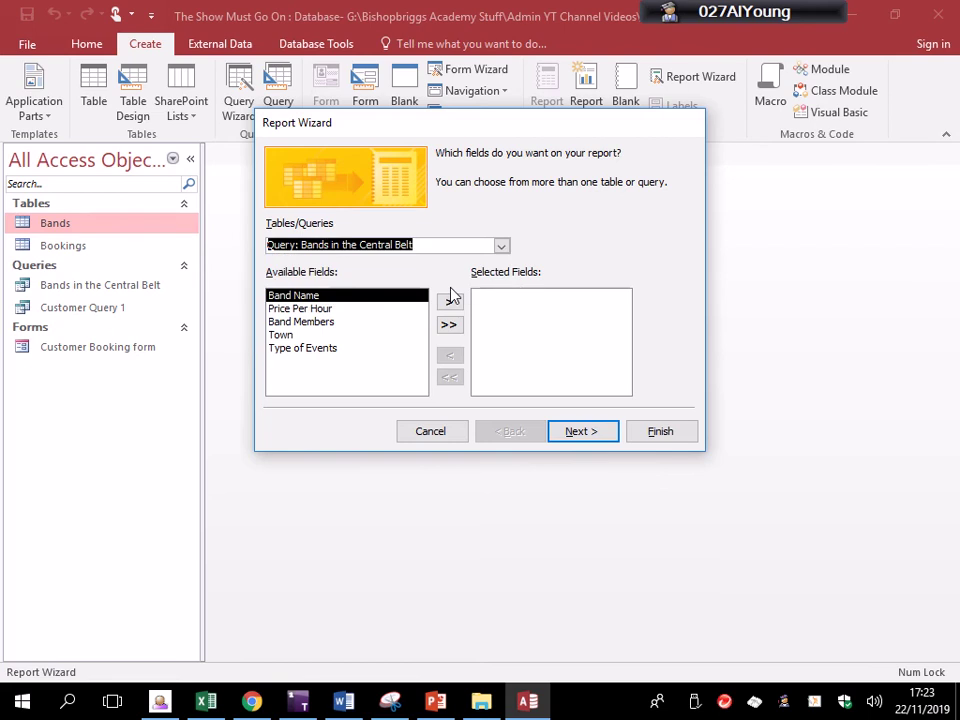
left_click(450, 325)
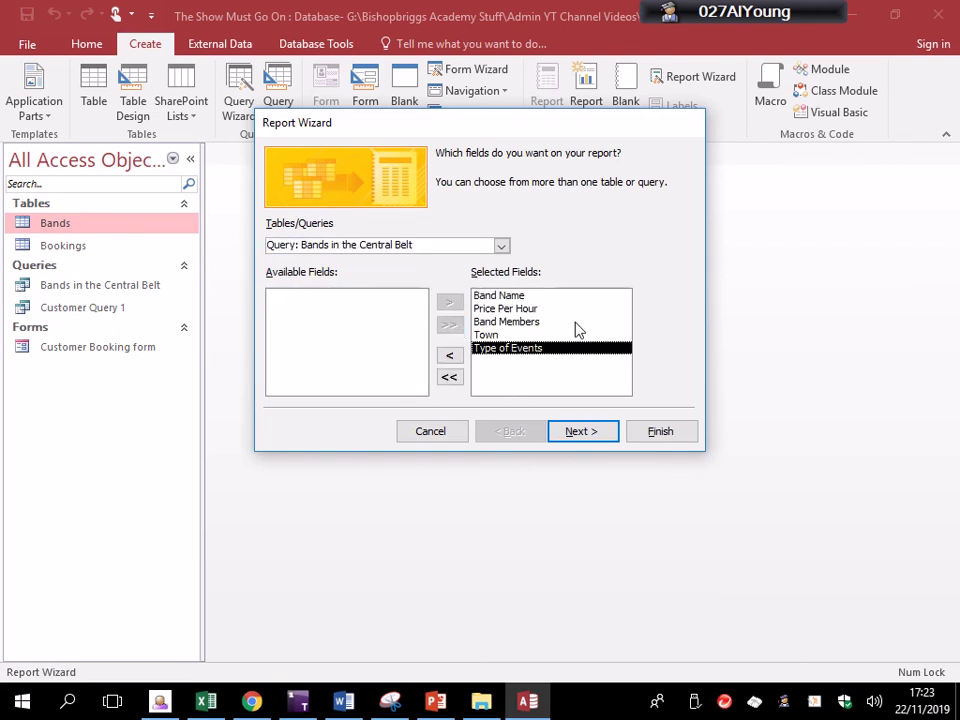
Step: Leave the report without grouping levels or extra sorting and choose the Tabular layout in Portrait orientation
left_click(574, 432)
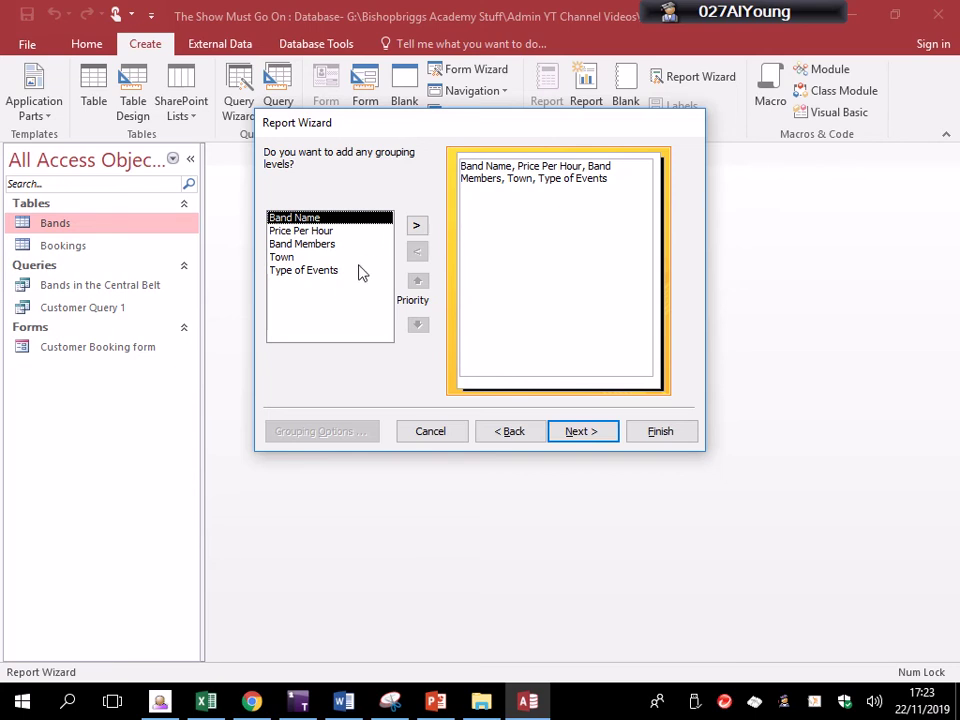
left_click(576, 433)
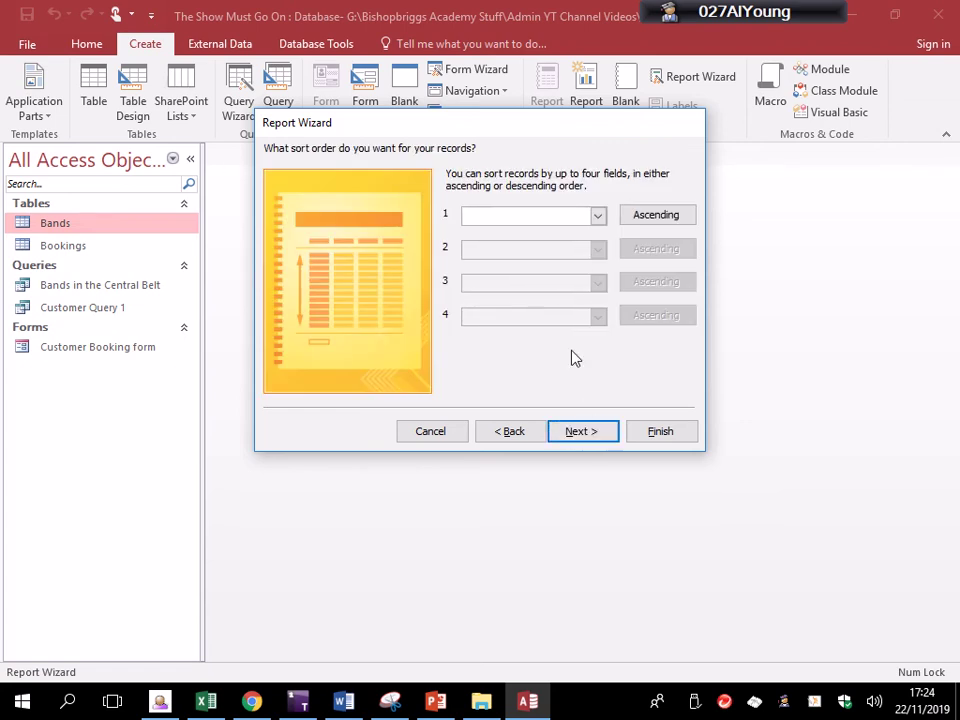
left_click(575, 432)
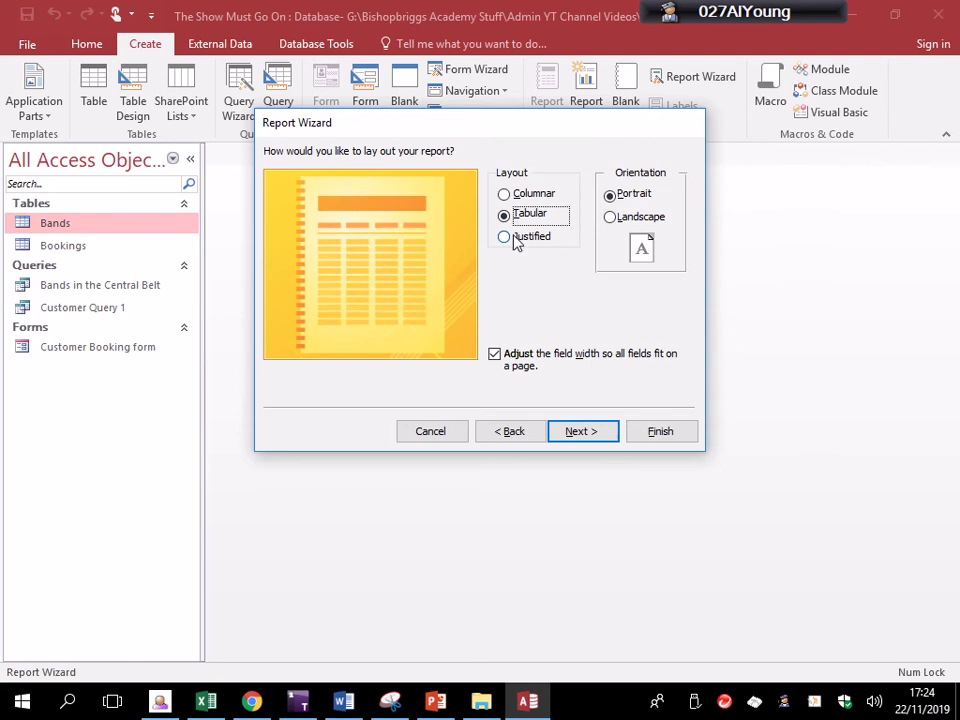
left_click(515, 244)
left_click(505, 214)
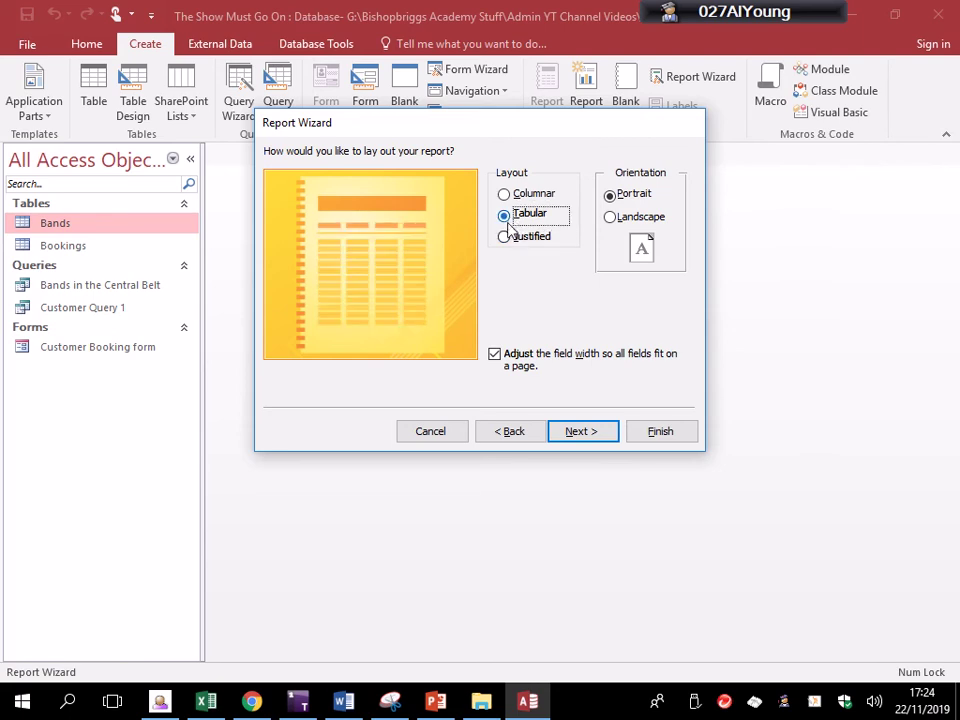
Step: Title the report "Bands in the Central Belt Report" and finish the wizard with the report preview
left_click(575, 434)
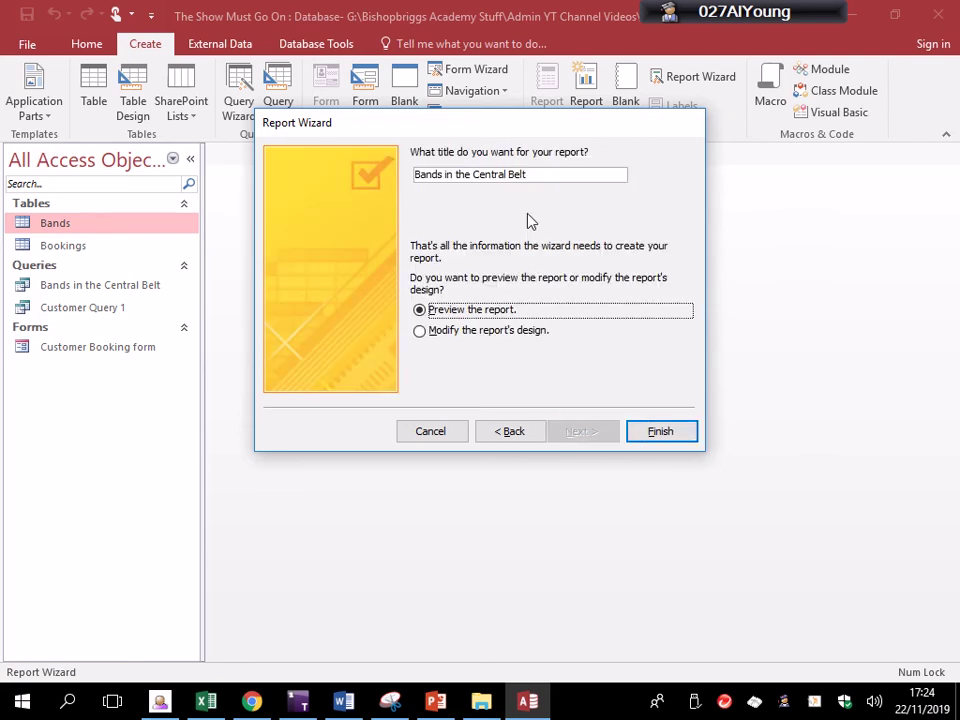
left_click(545, 174)
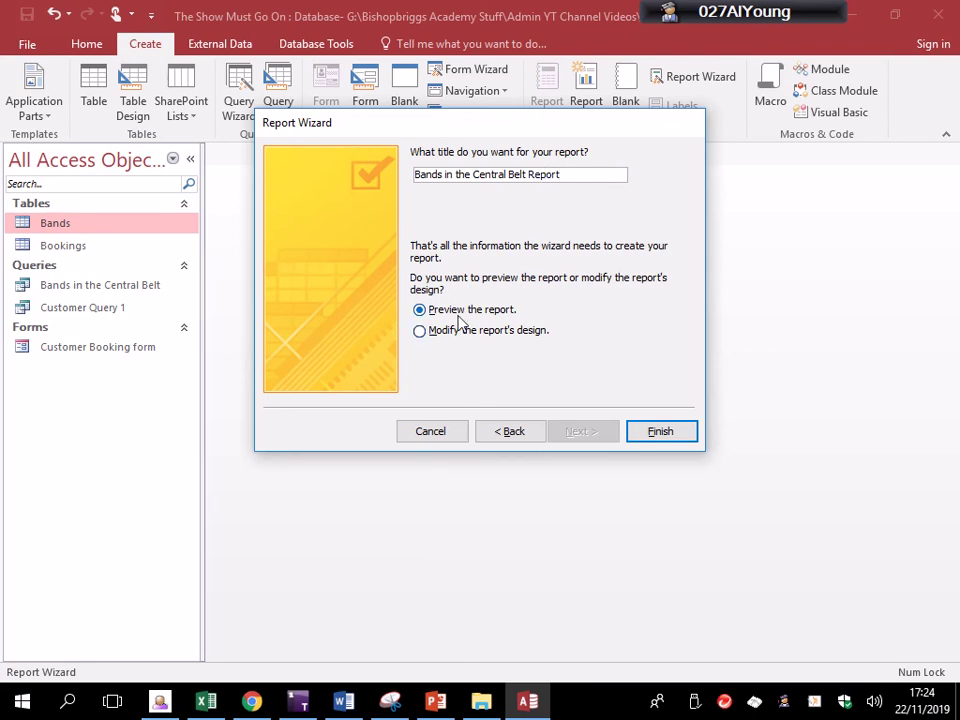
left_click(673, 434)
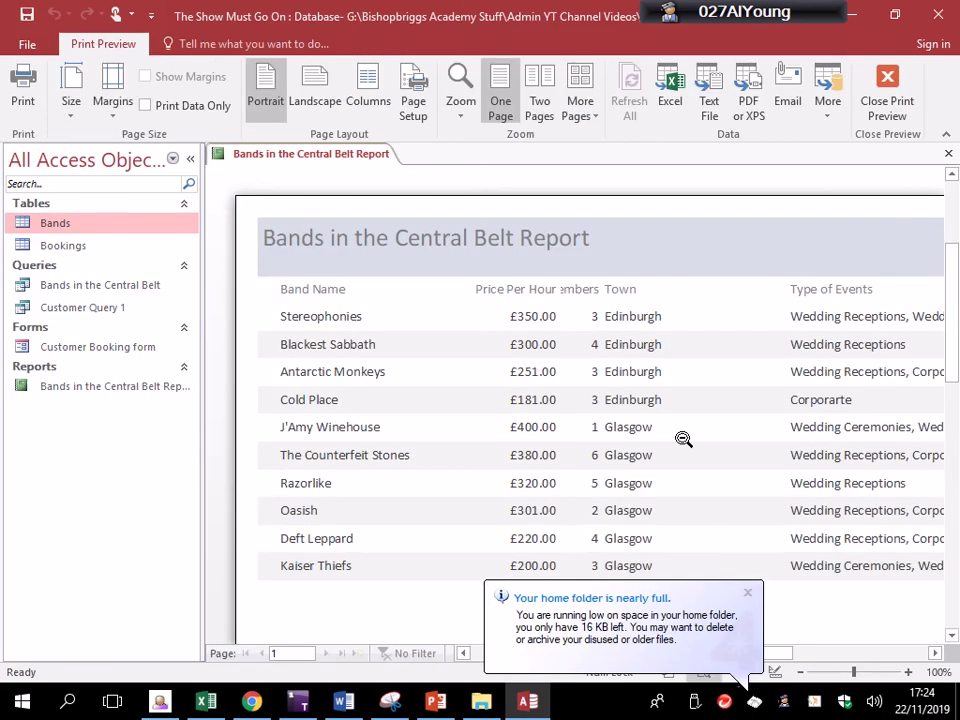
Step: Dismiss the home folder notifications and check across the report preview whether all headings and entries fit their columns
left_click(747, 593)
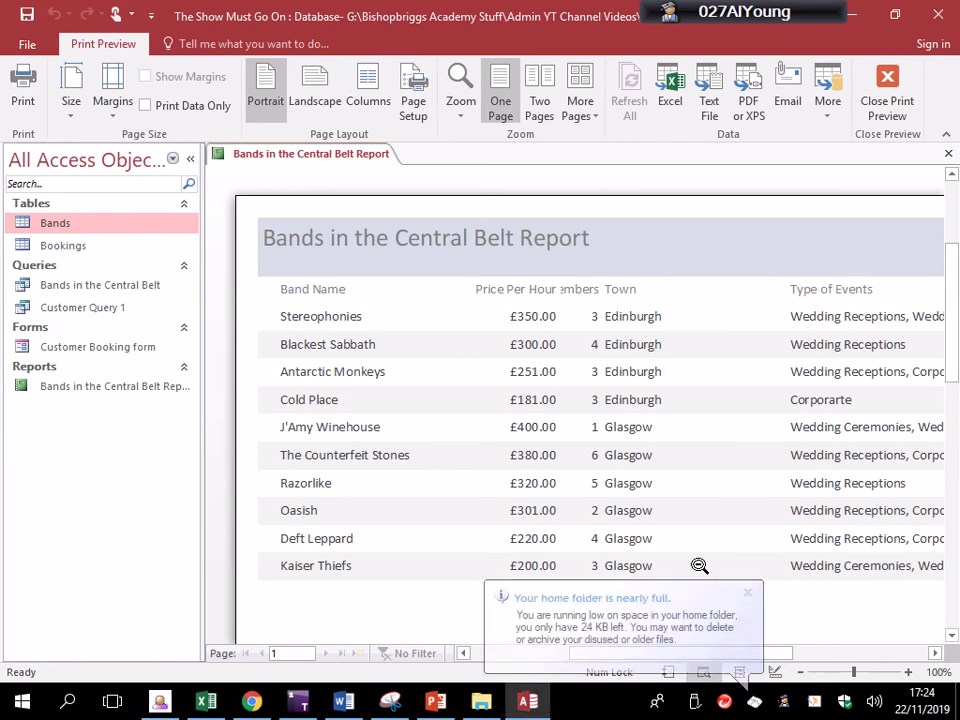
left_click(741, 595)
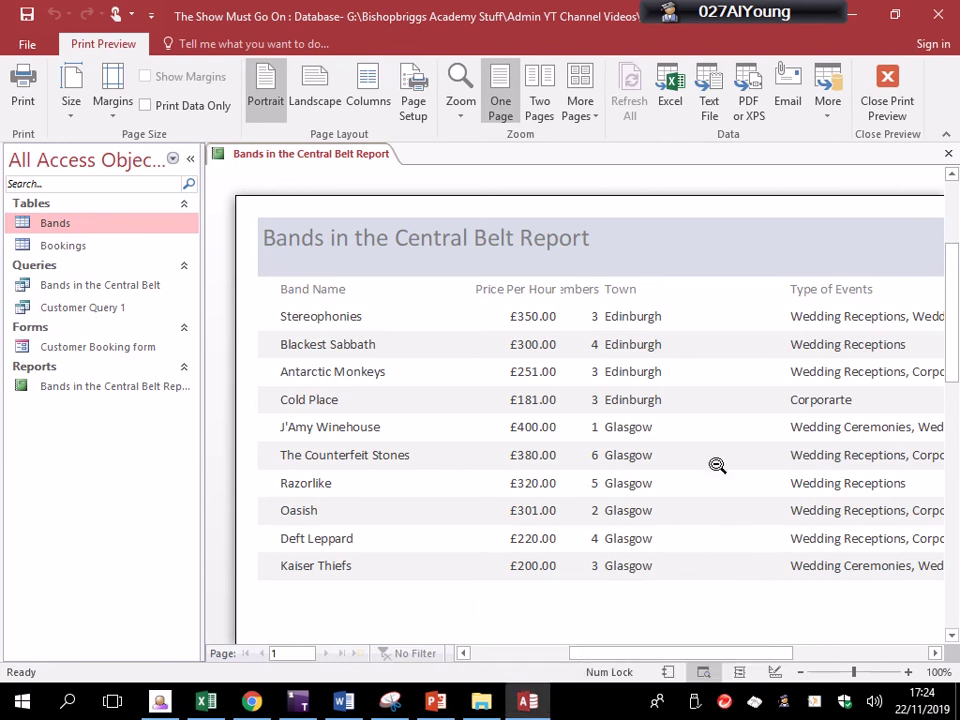
mouse_move(636, 654)
left_mouse_down()
mouse_move(679, 657)
mouse_move(651, 658)
left_mouse_up()
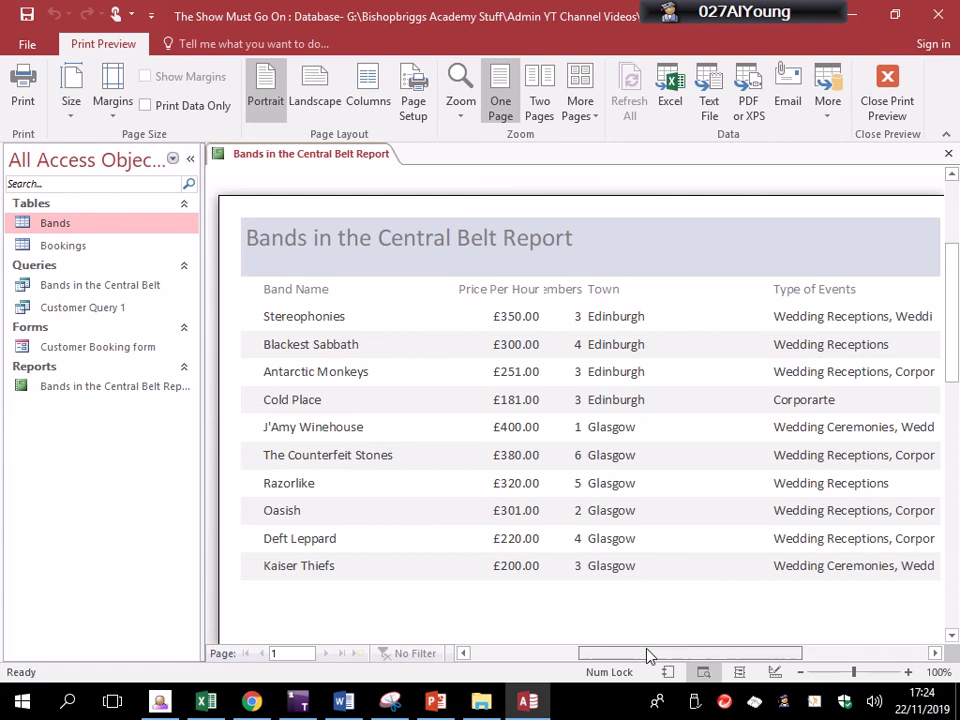
left_click_drag(647, 655, 681, 650)
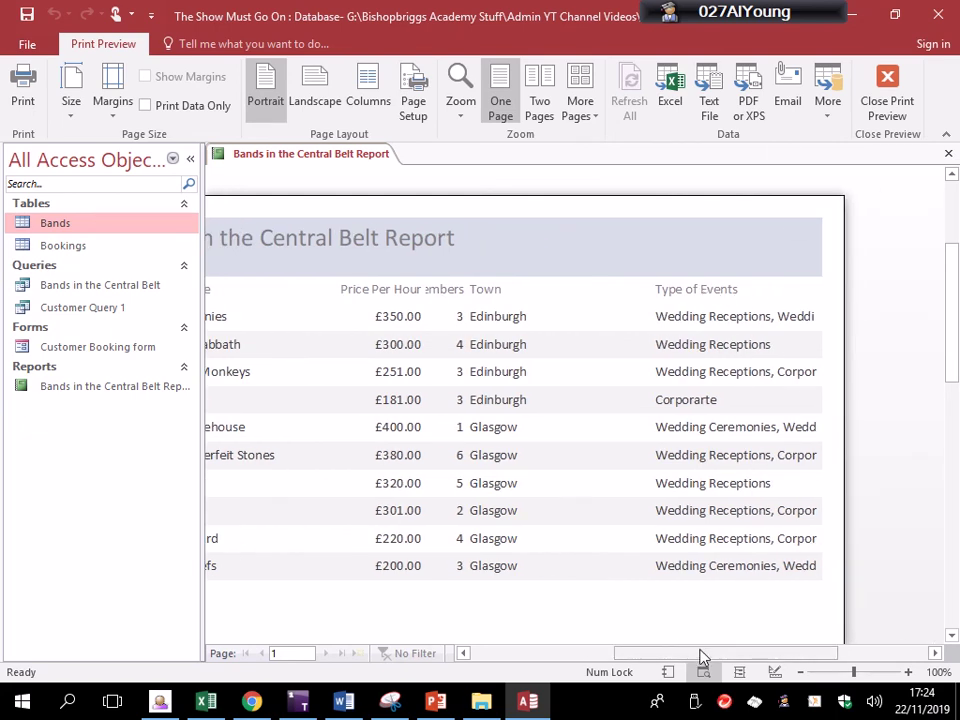
left_click_drag(702, 657, 656, 660)
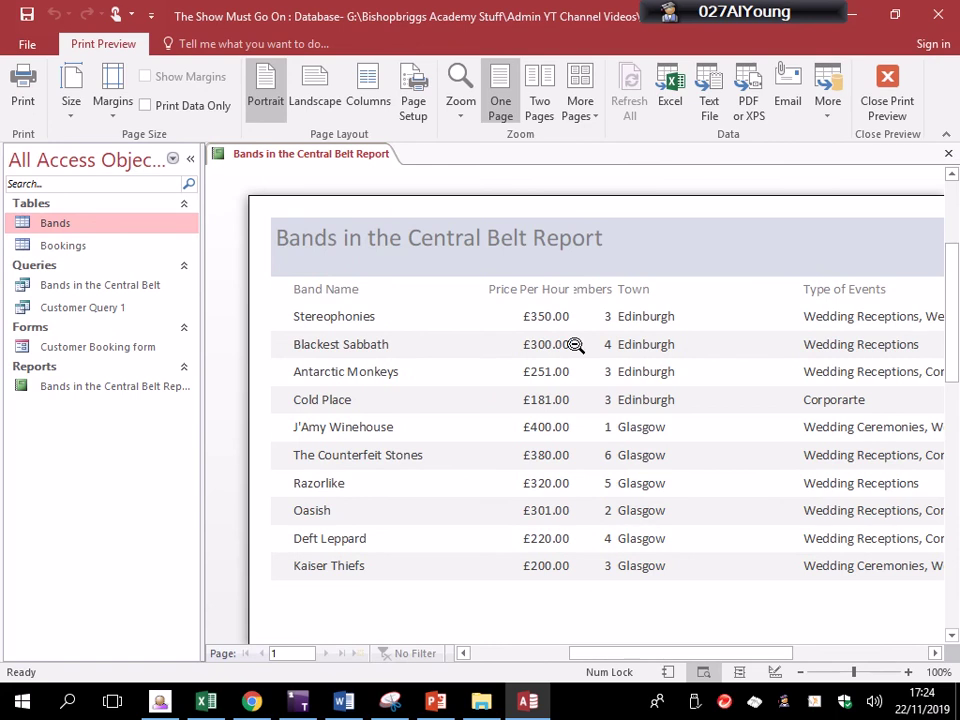
left_click(548, 274)
left_click(570, 224)
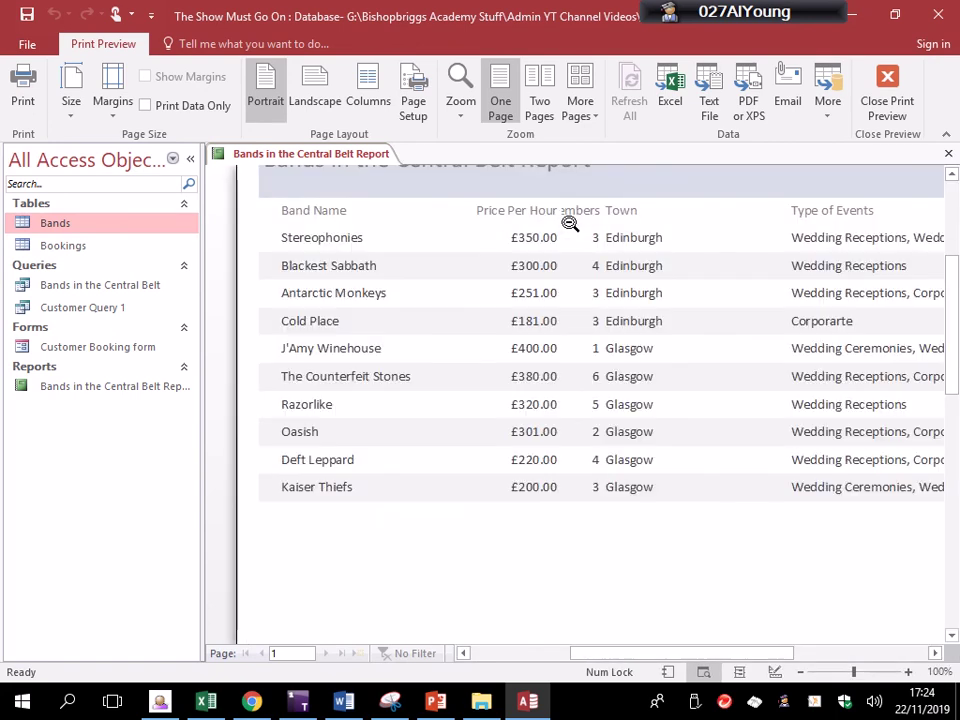
left_click_drag(664, 650, 678, 644)
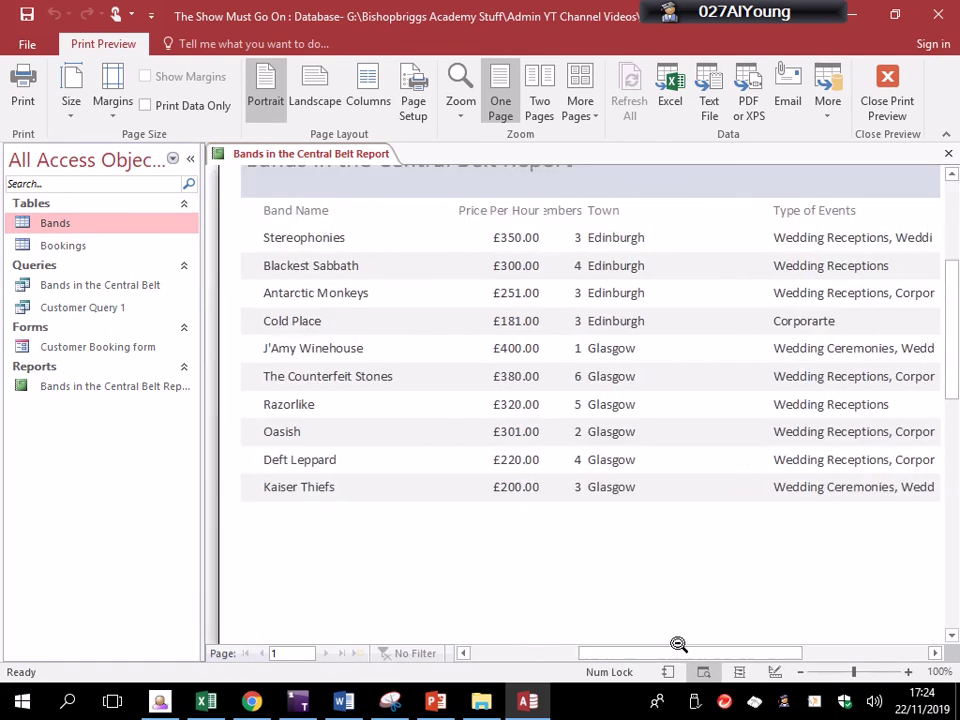
scroll(660, 540, "up", 2)
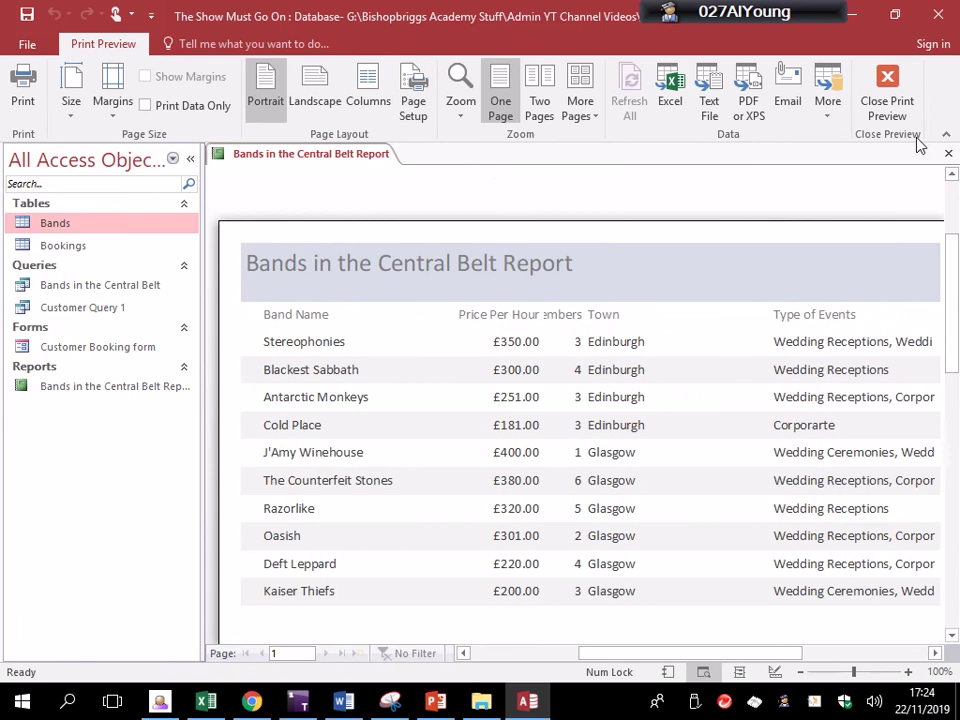
Step: Close the print preview and switch the report to Layout View
left_click(880, 84)
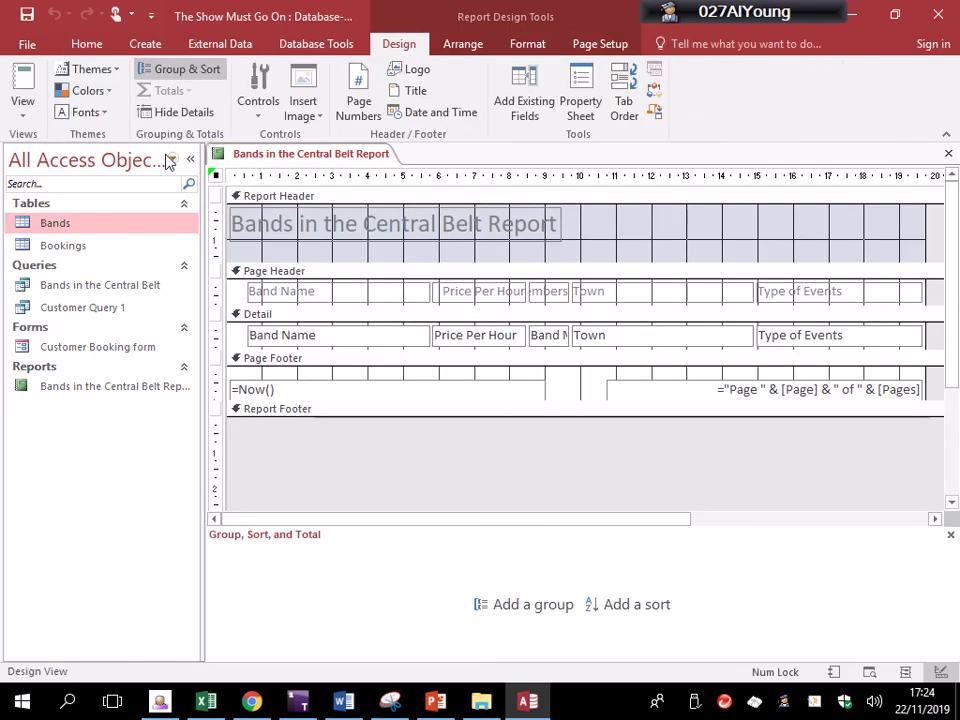
left_click(24, 110)
left_click(66, 223)
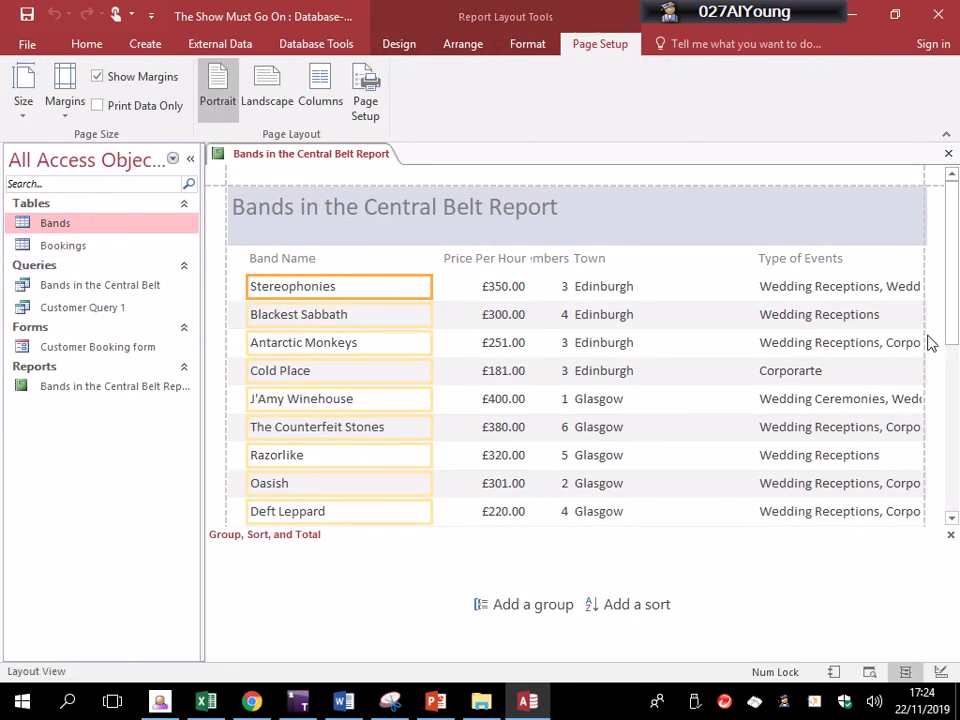
Step: Narrow the Band Name heading and its entries together so the column sits close to the longest band name
left_click(371, 260)
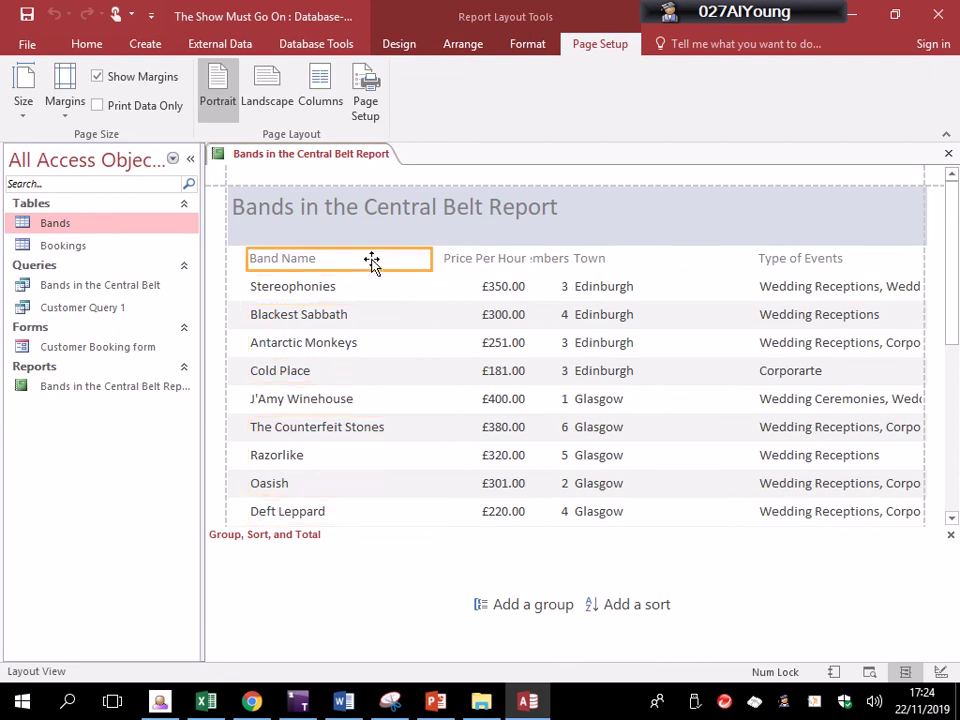
left_click(378, 310)
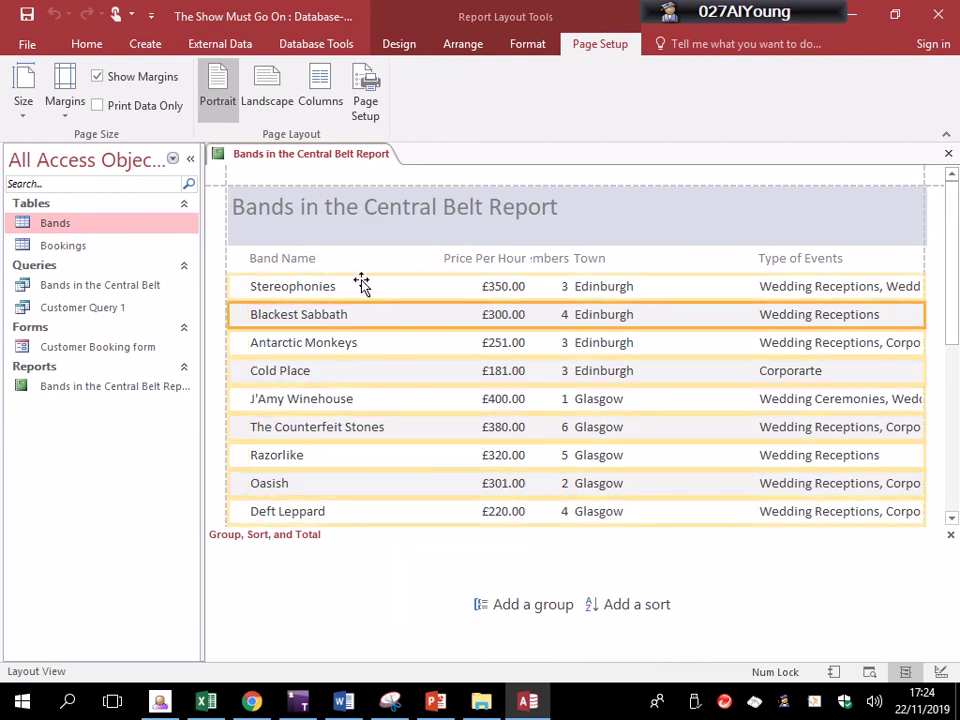
left_click(321, 261)
left_click(302, 288, "ctrl")
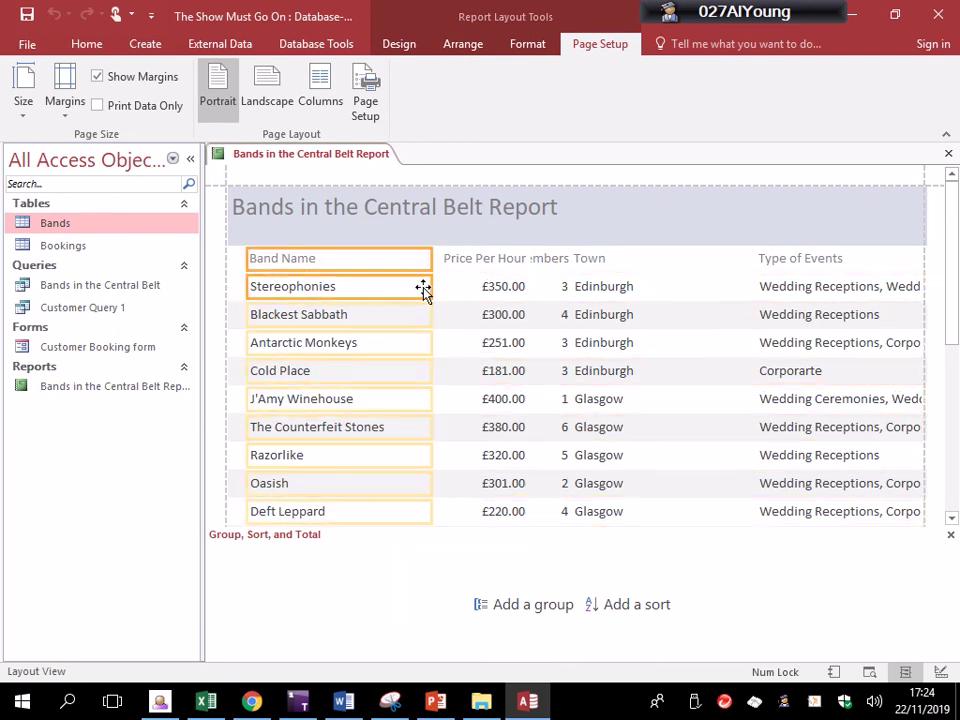
left_click_drag(429, 287, 392, 286)
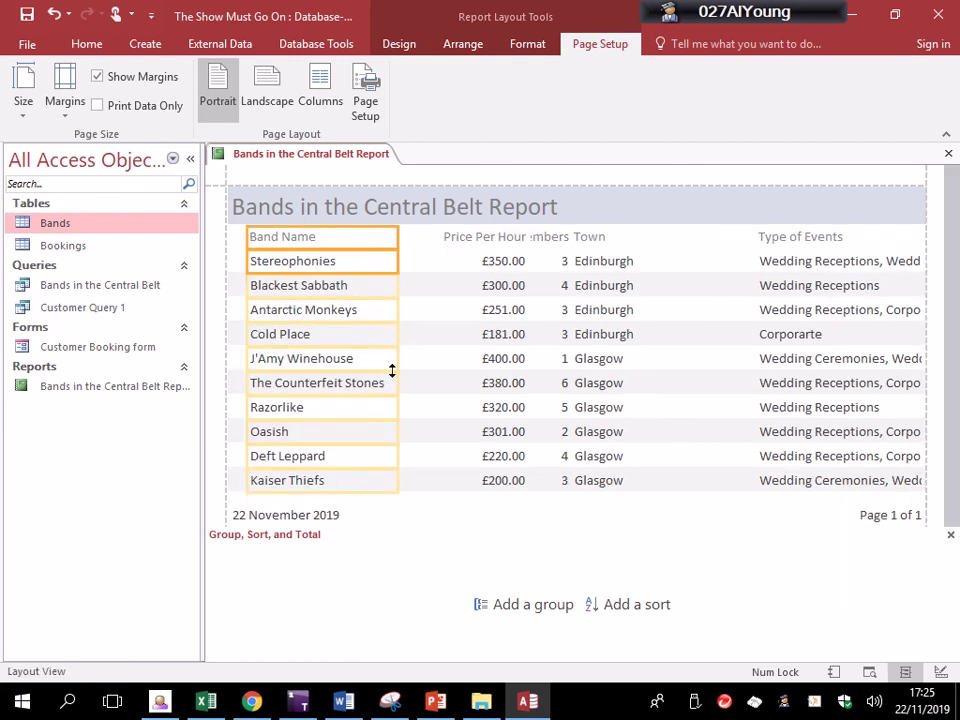
Step: Move the Price Per Hour heading and values left against the Band Name column and widen them slightly
left_click(461, 240)
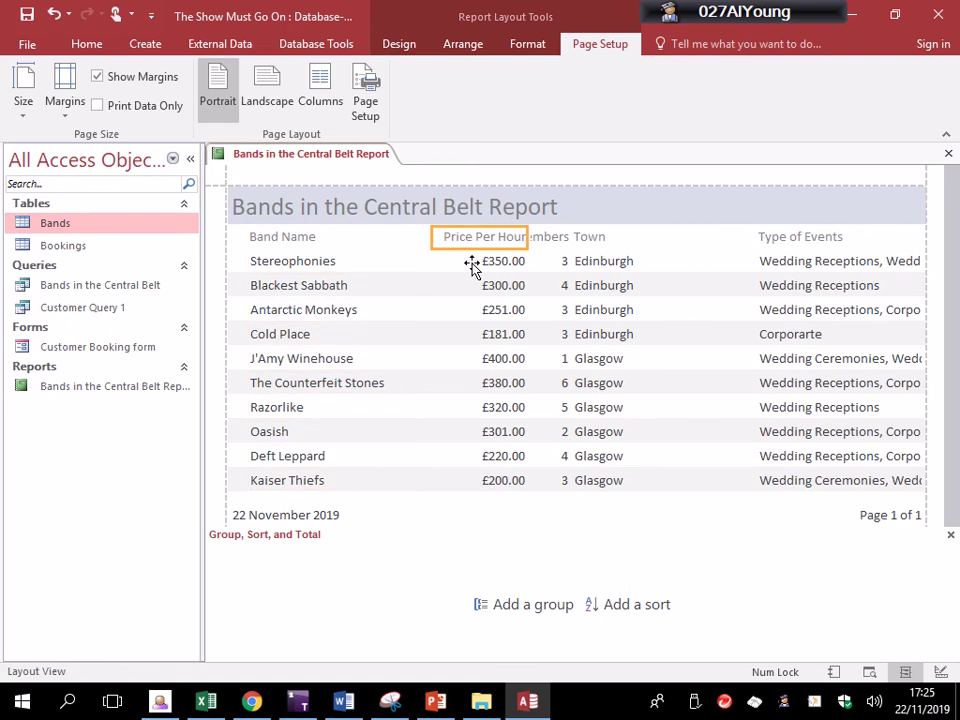
left_click(471, 264)
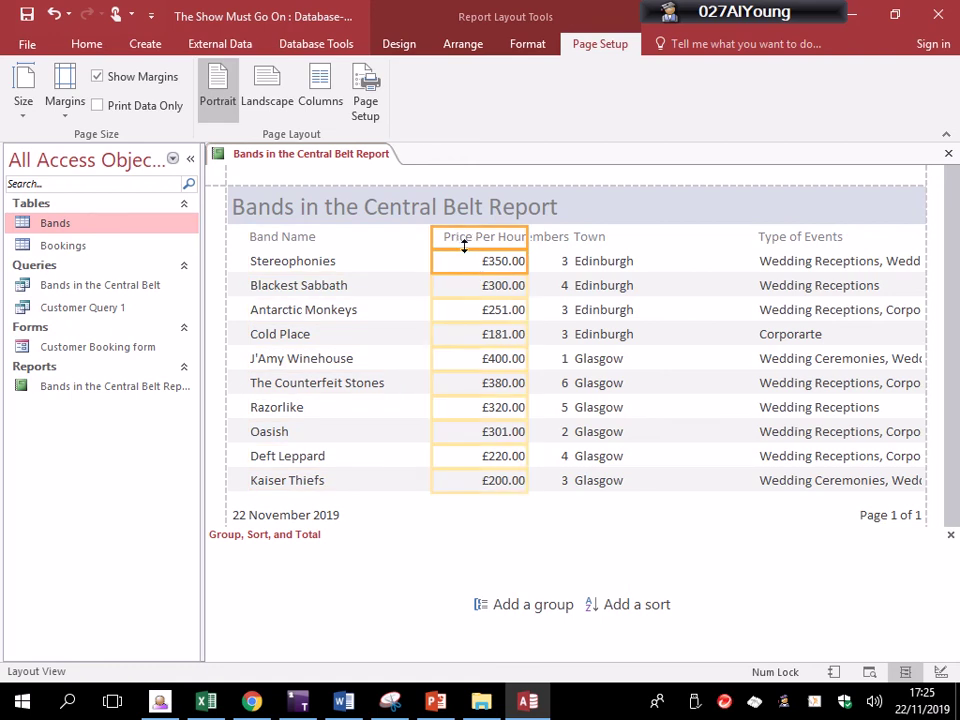
key("Left")
key("Left")
key("Left")
key("Left")
key("Left")
key("Left")
key("Left")
key("Left")
key("Left")
key("Left")
key("Left")
key("Left")
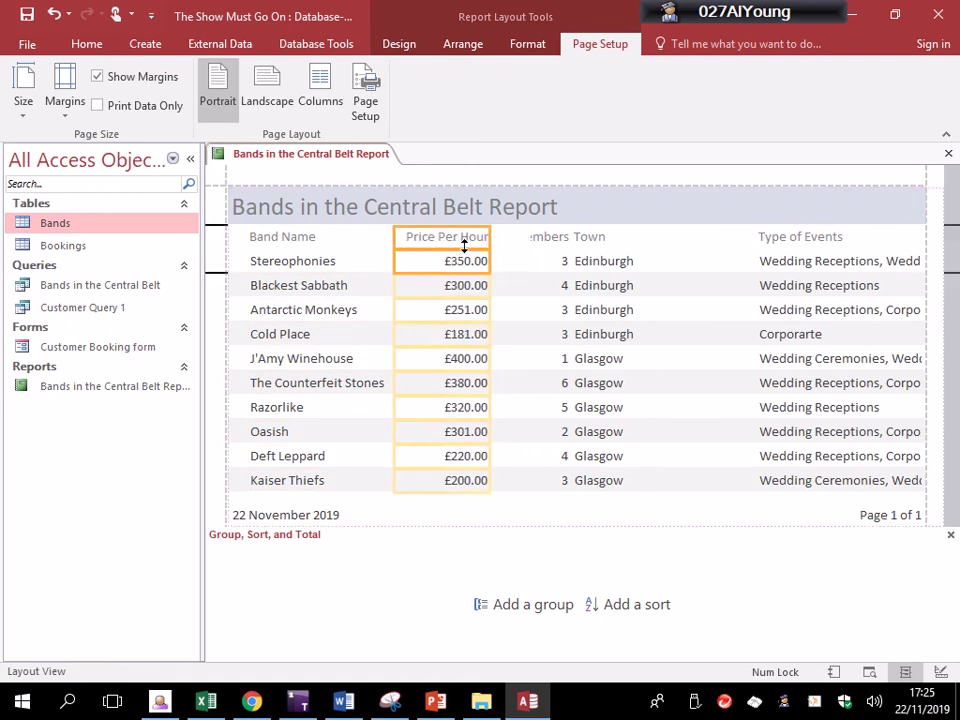
key("Left")
key("Left")
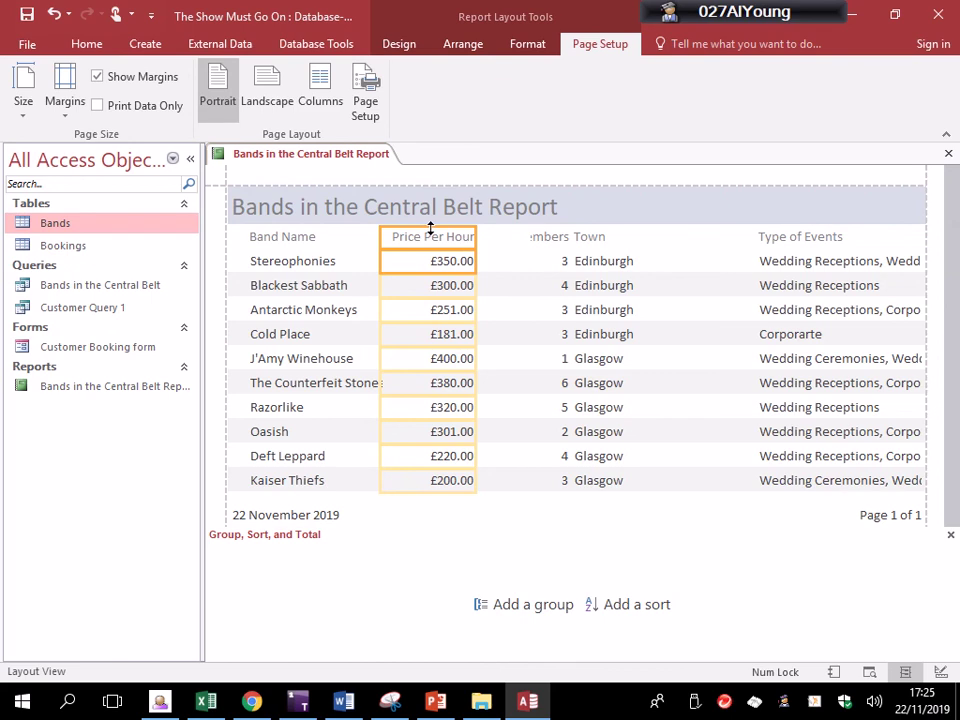
left_click_drag(475, 240, 481, 236)
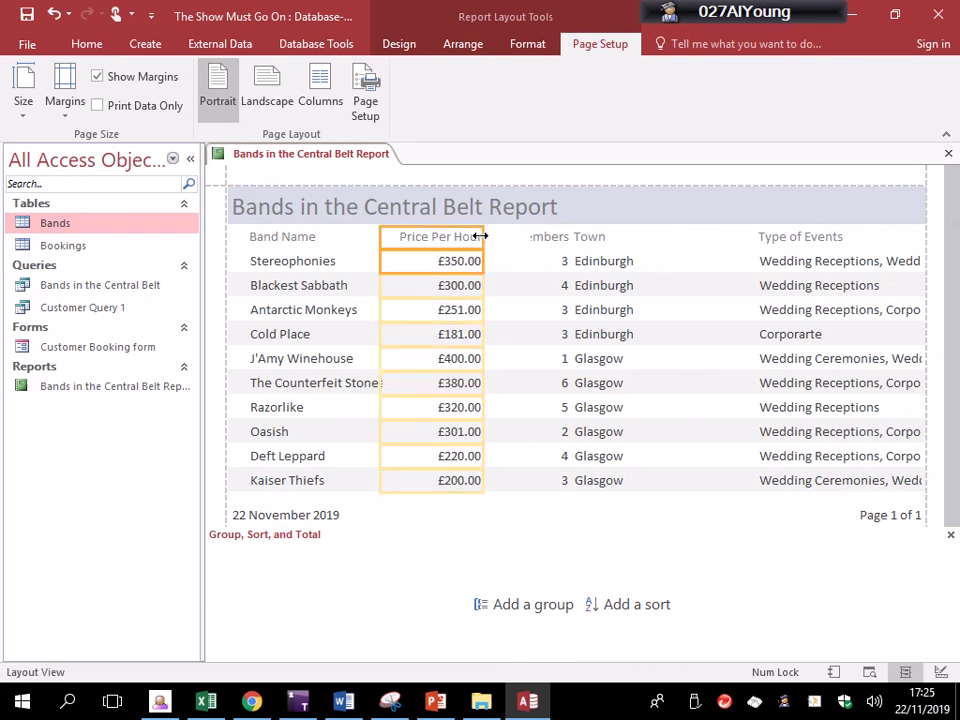
Step: Widen the Band Members heading leftwards into the gap beside the Price Per Hour column
left_click(529, 236)
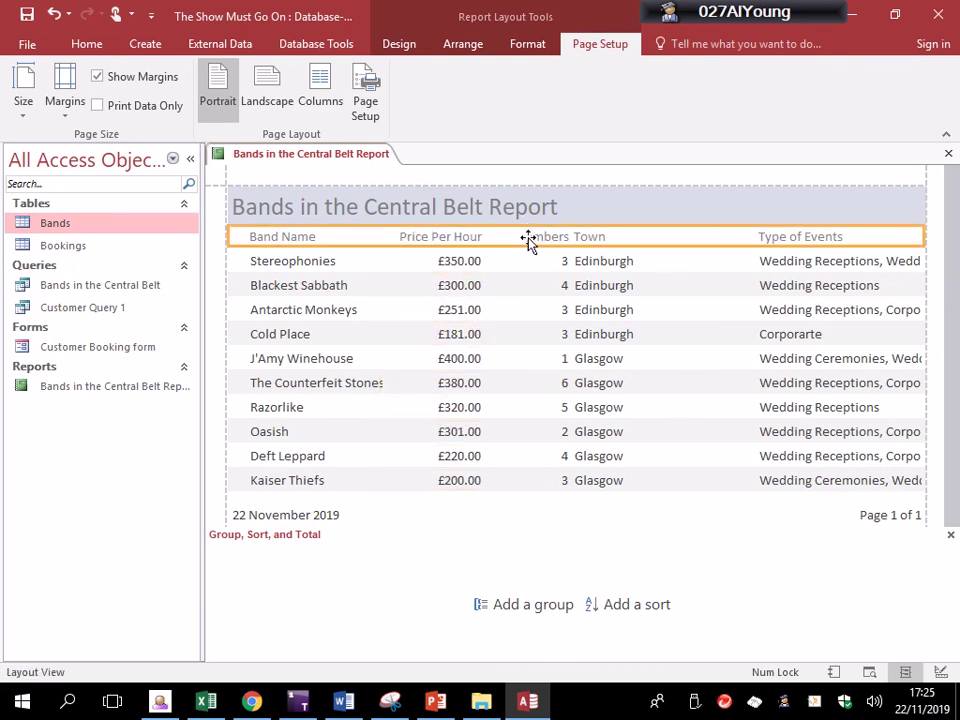
left_click(531, 236)
left_click_drag(531, 236, 494, 237)
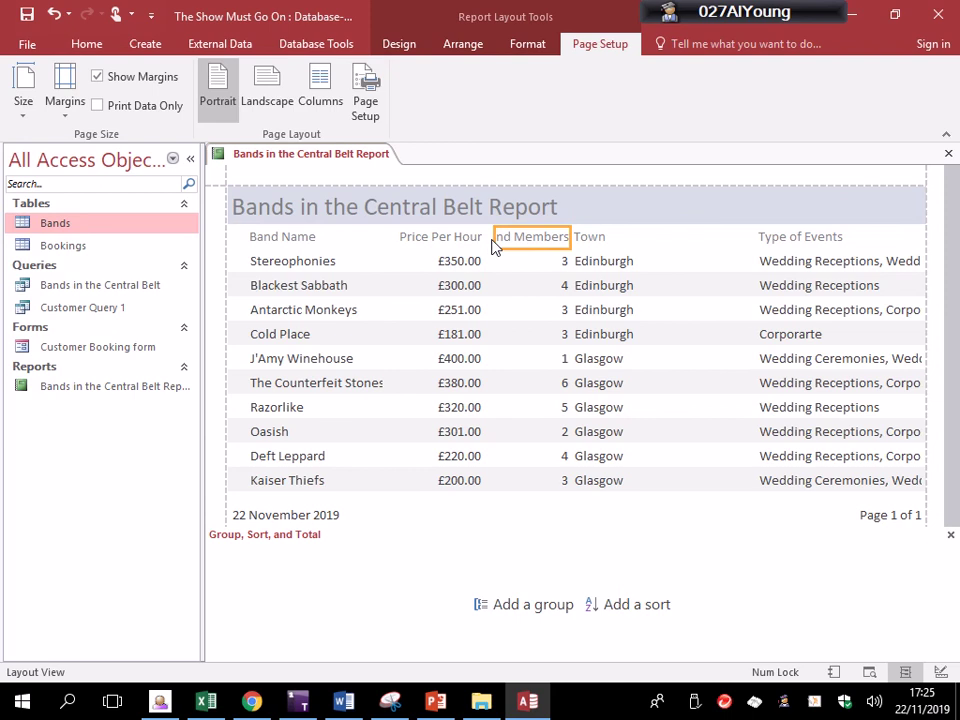
Step: Narrow the Price Per Hour heading and values together slightly from both sides, clearing the longest band name
left_click(455, 241)
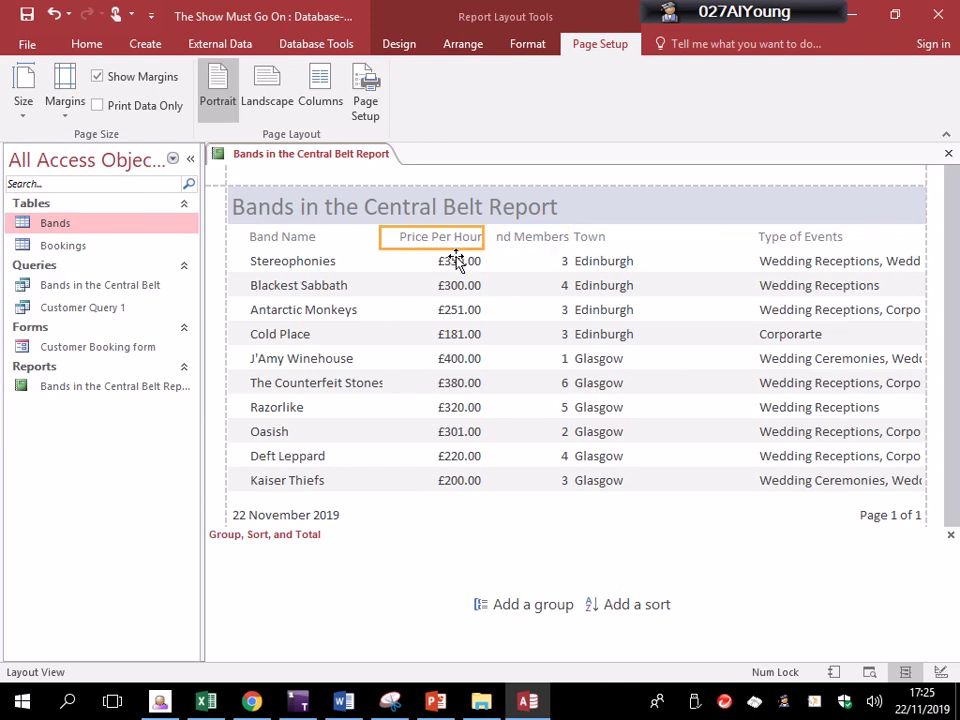
left_click(456, 259, "shift")
mouse_move(380, 261)
left_mouse_down()
mouse_move(361, 260)
mouse_move(384, 263)
left_mouse_up()
left_click_drag(483, 261, 476, 261)
Step: Narrow the Town heading and values from their left edge to free space beside the Band Members column
left_click(536, 238)
left_click(589, 238)
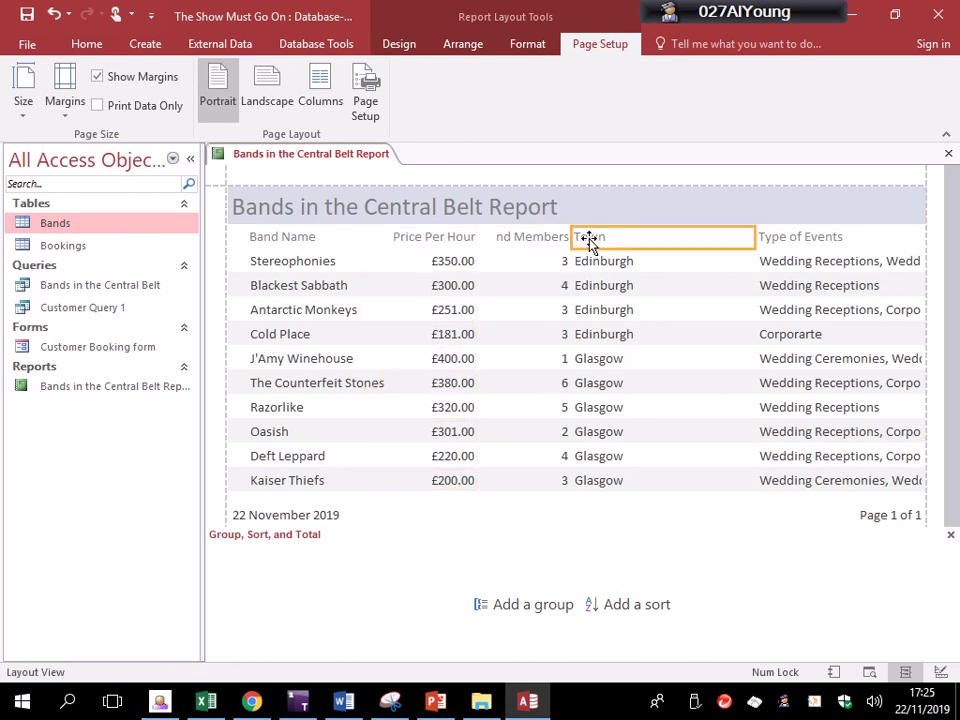
left_click(594, 260)
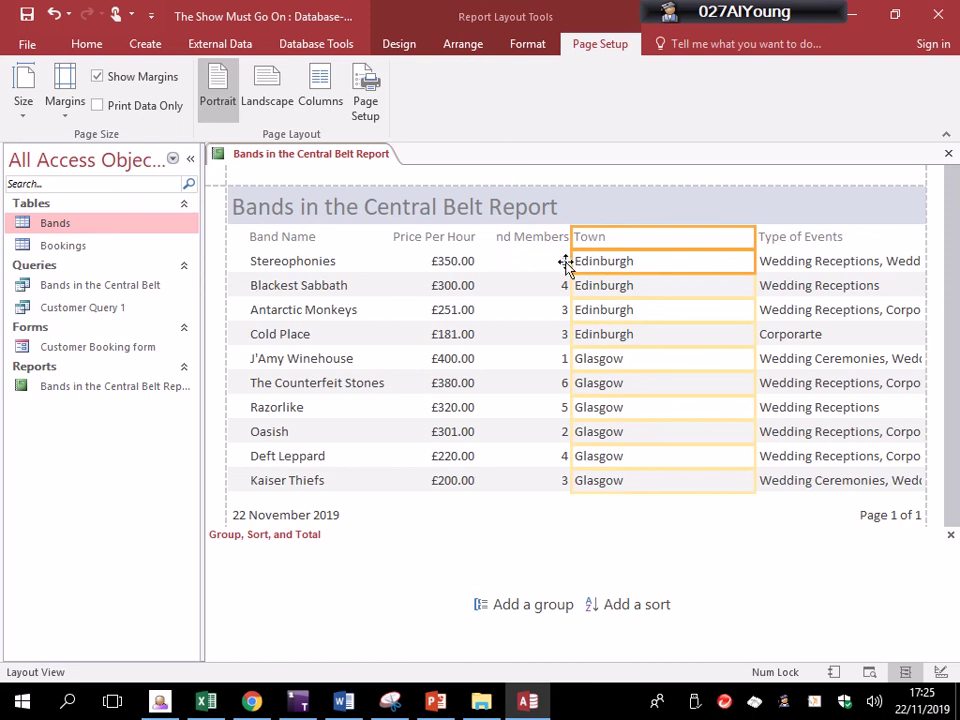
left_click_drag(571, 260, 649, 262)
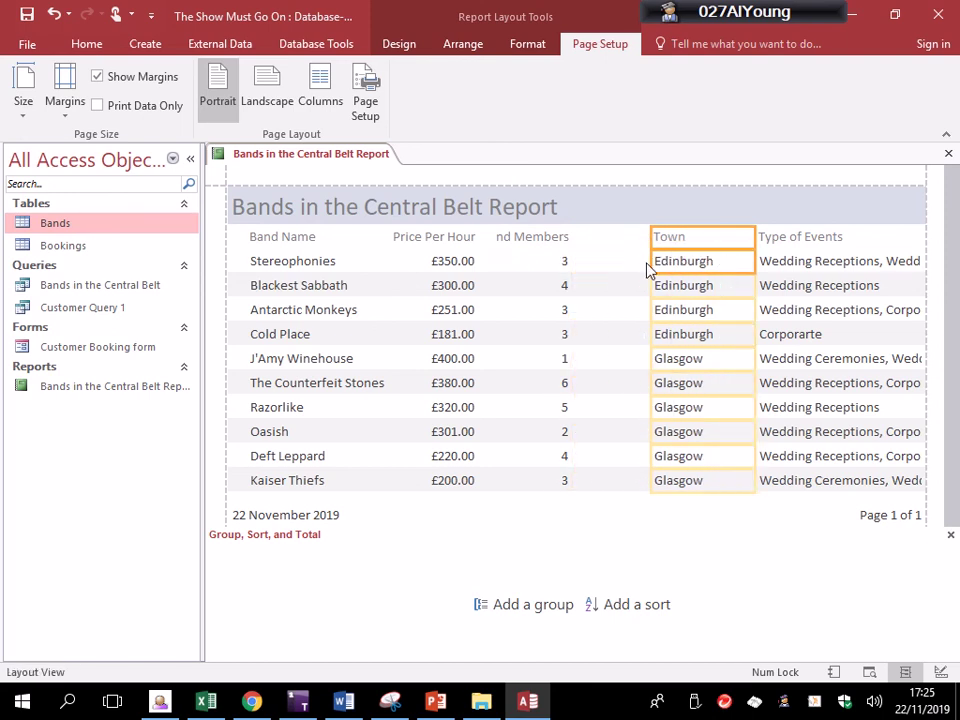
Step: Widen the Band Members heading to show its full text and narrow its values so they sit centred beneath it
left_click(563, 240)
mouse_move(568, 238)
left_mouse_down()
mouse_move(607, 241)
mouse_move(586, 239)
left_mouse_up()
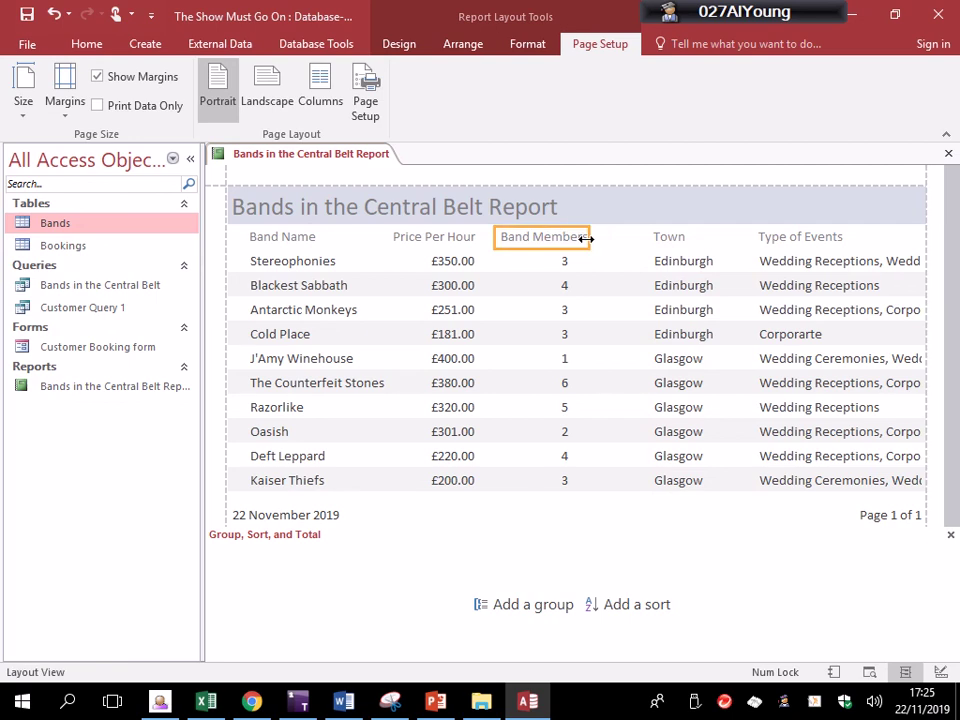
left_click(565, 264)
left_click_drag(570, 288, 553, 284)
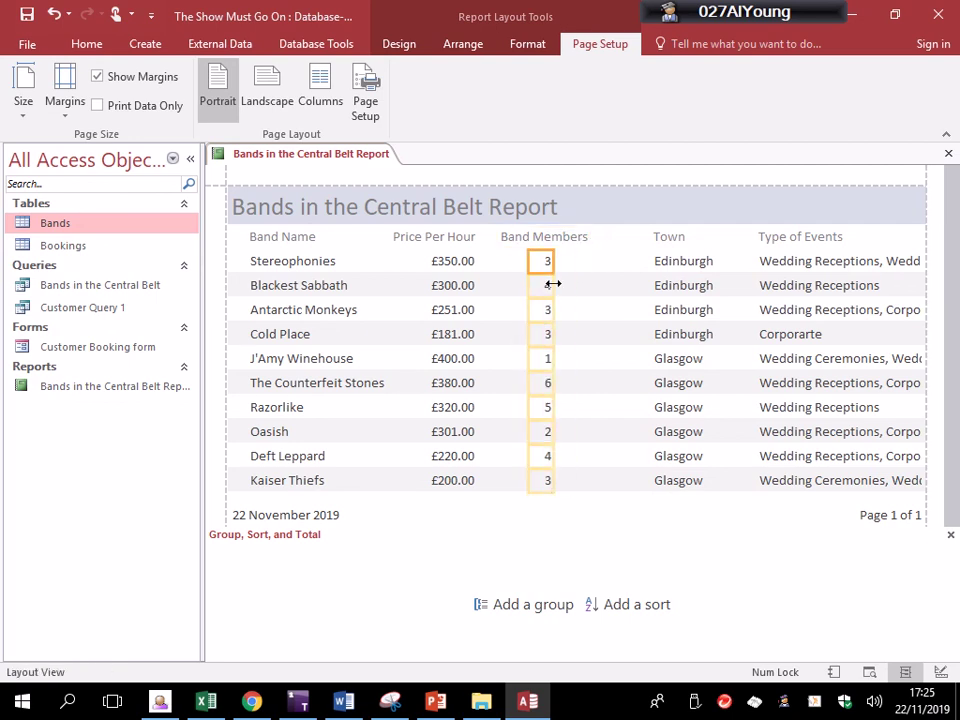
Step: Move the Town heading and values left until they sit directly beside the Band Members heading
left_click(671, 240)
left_click(673, 262, "shift")
key("Left")
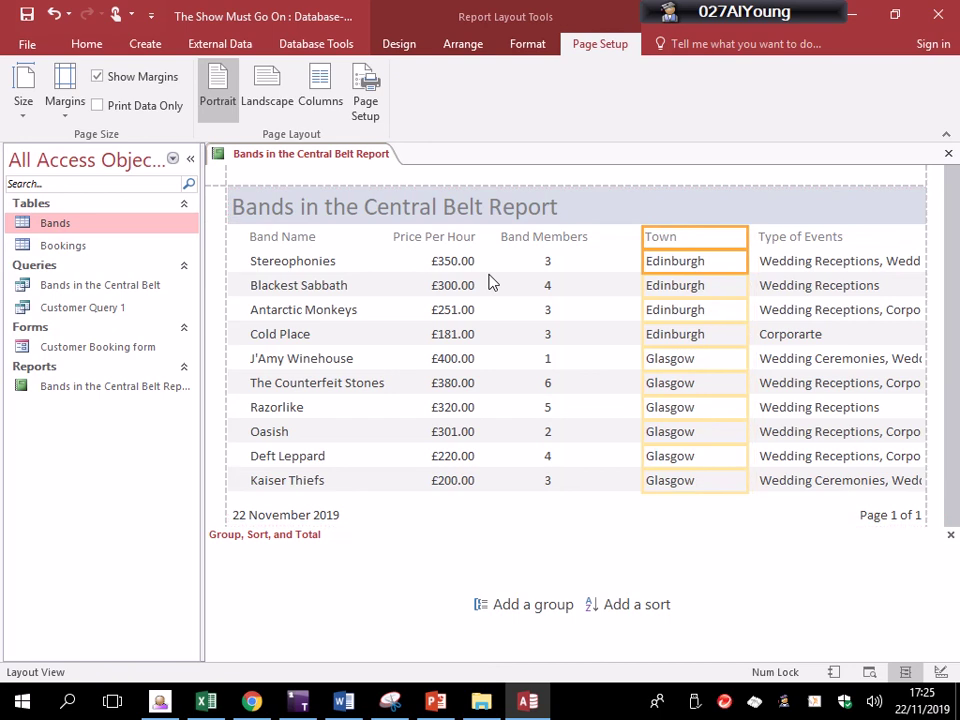
key("Left")
key("Left")
key("Left")
key("Left")
key("Left")
key("Left")
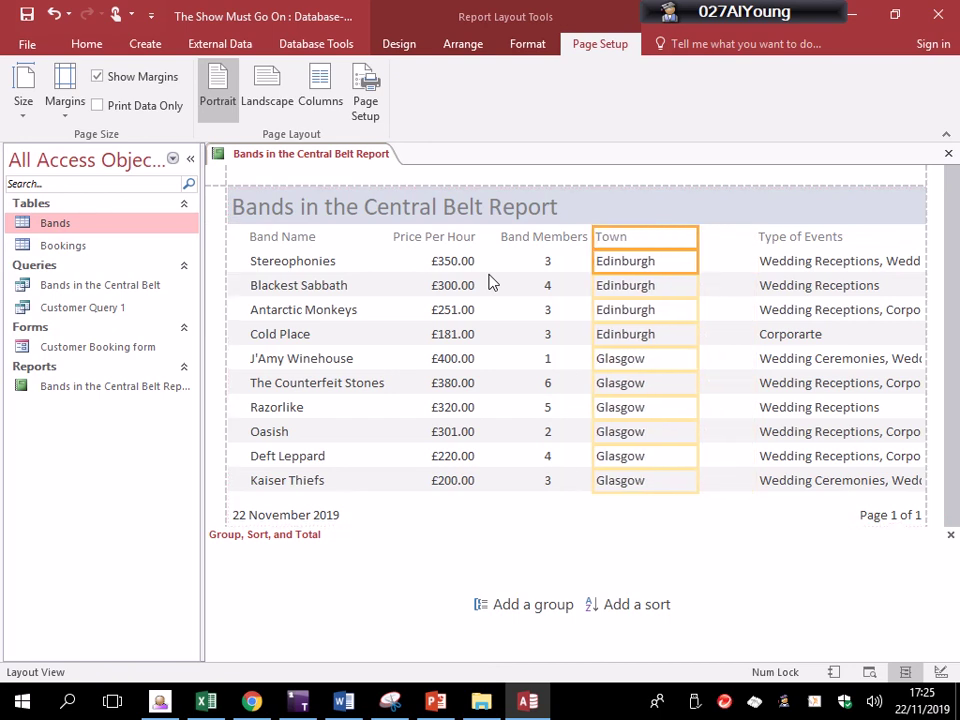
Step: Move the Type of Events heading and values left beside the town names and widen them to the right page margin
left_click(825, 242)
left_click(757, 261, "shift")
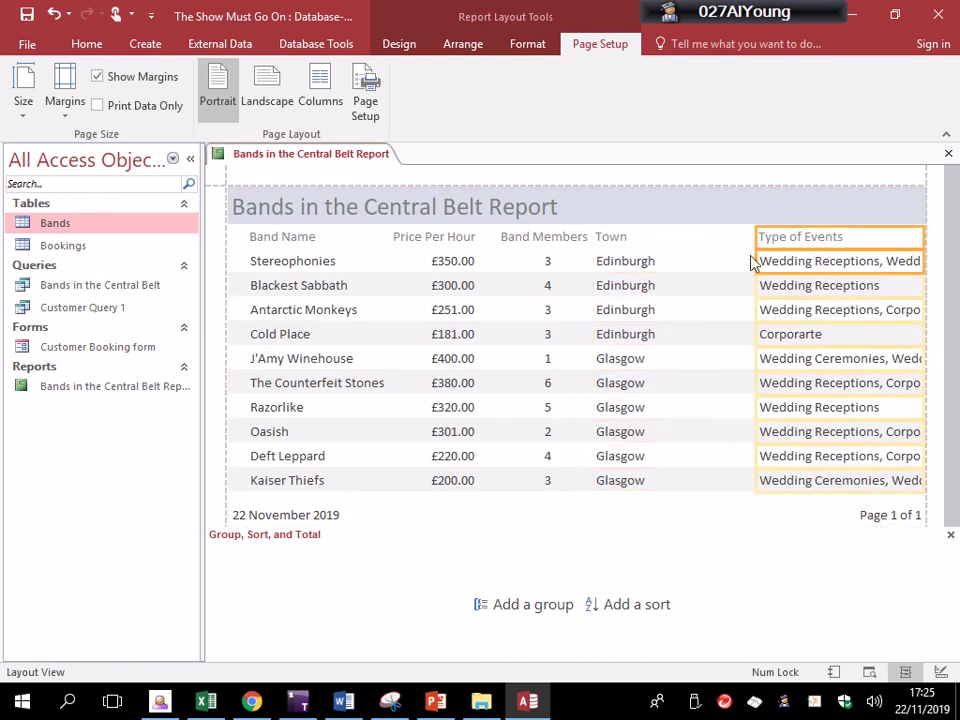
left_click_drag(757, 261, 691, 246)
key("Left")
key("Left")
key("Left")
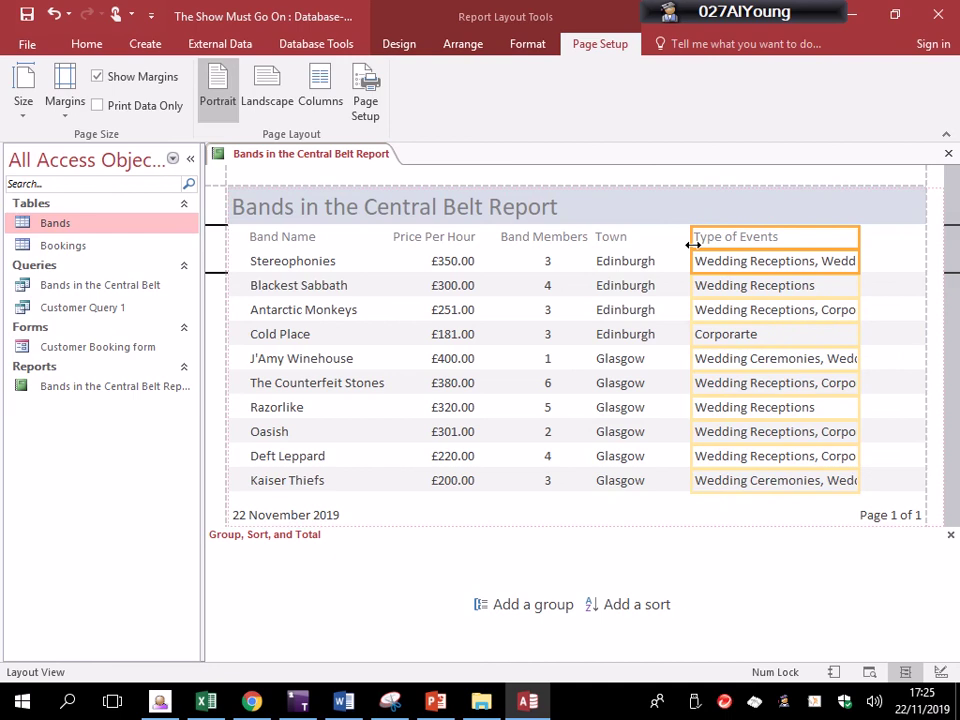
key("Left")
key("Left")
key("Left")
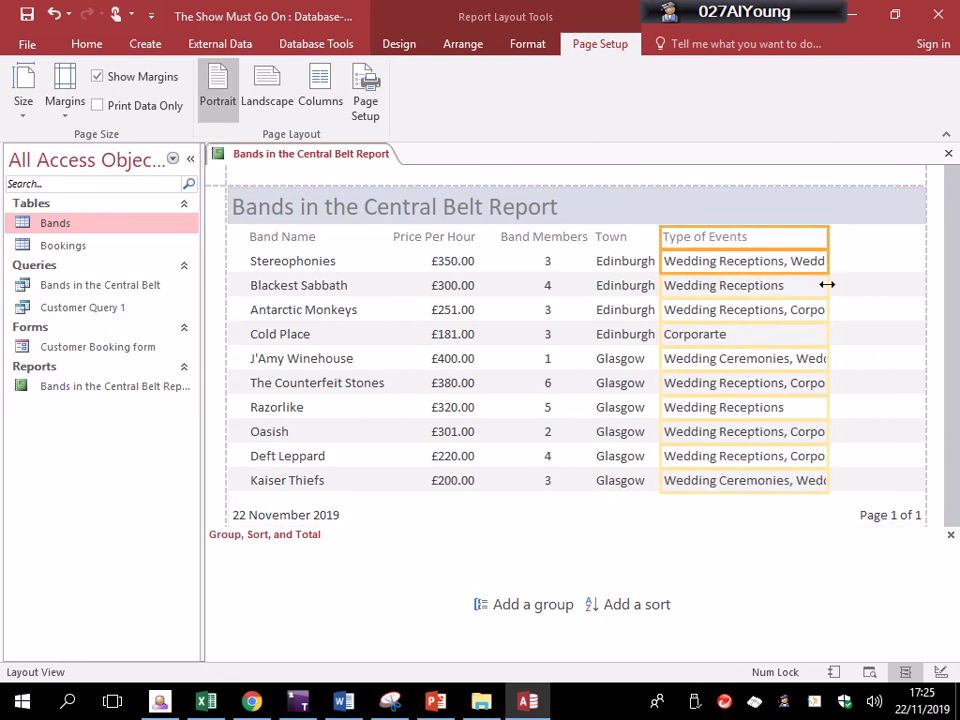
left_click_drag(829, 288, 920, 281)
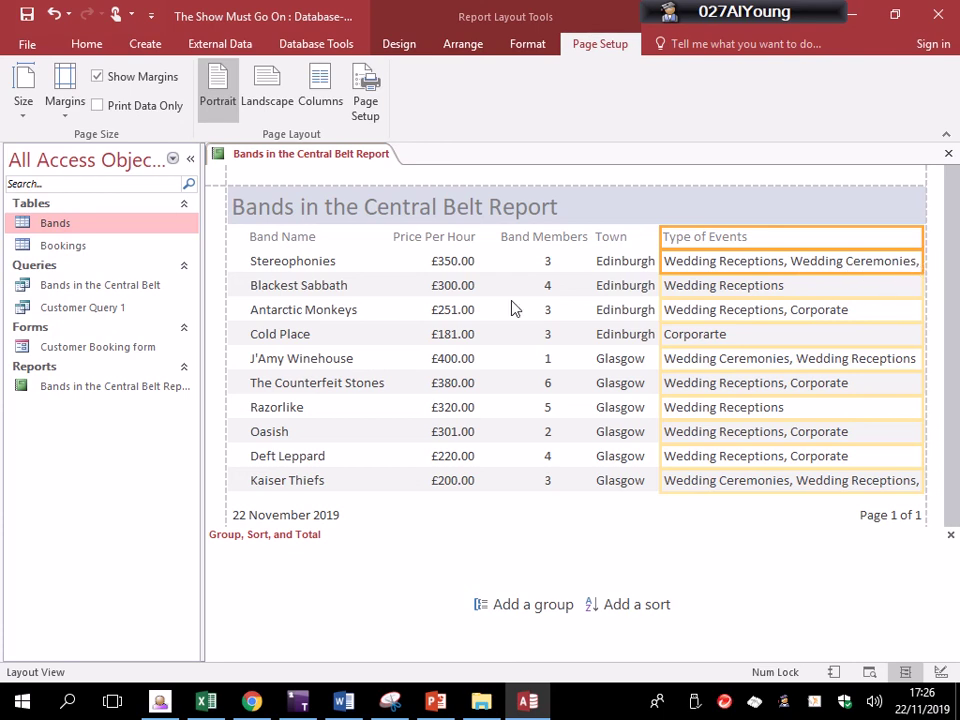
Step: Change the report to landscape and widen the Type of Events values to show the longest entry in full
left_click(272, 102)
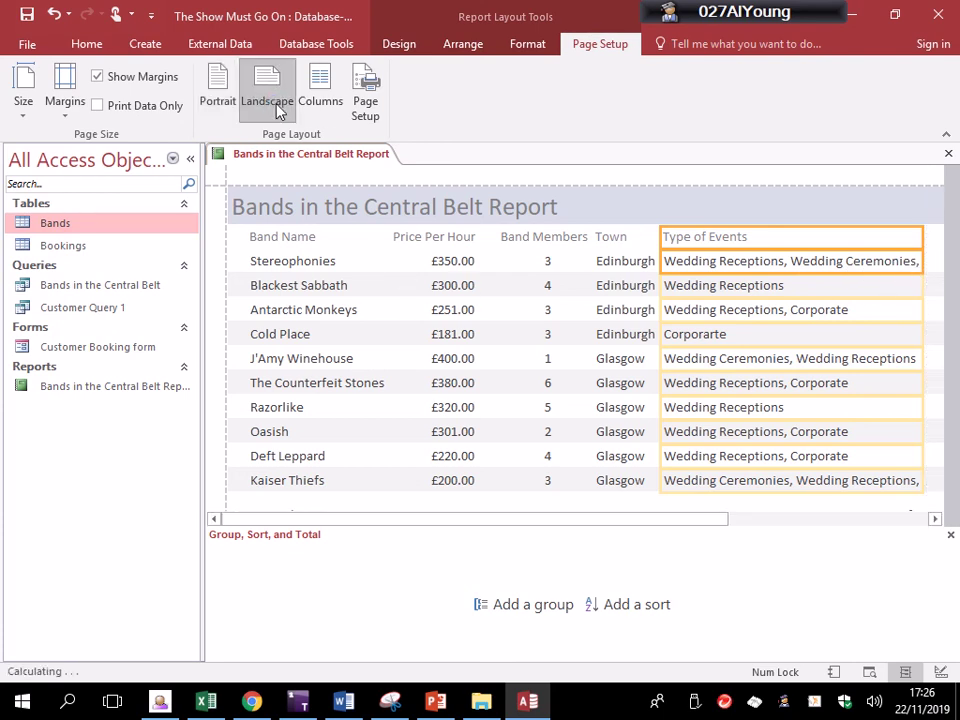
left_click_drag(657, 528, 750, 432)
left_click_drag(708, 263, 791, 263)
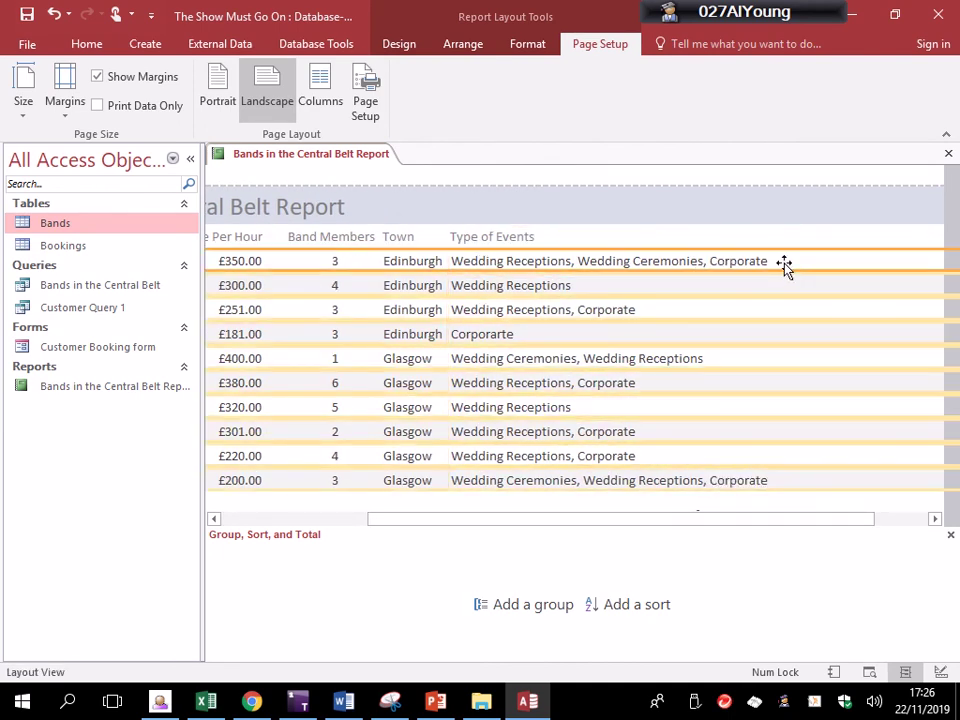
left_click(777, 265)
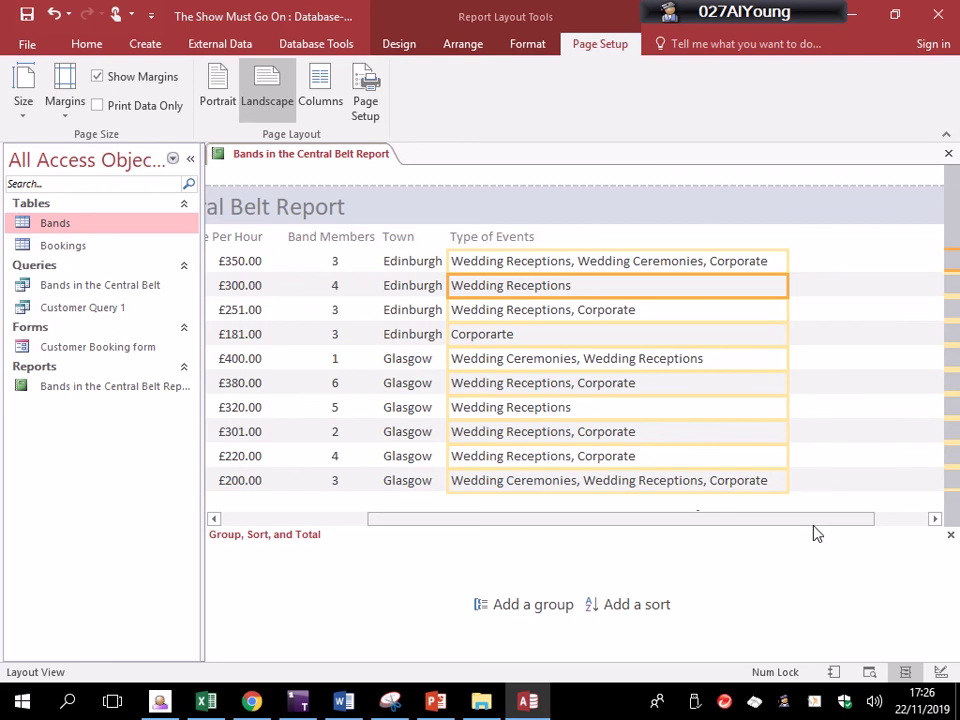
left_click_drag(814, 519, 641, 517)
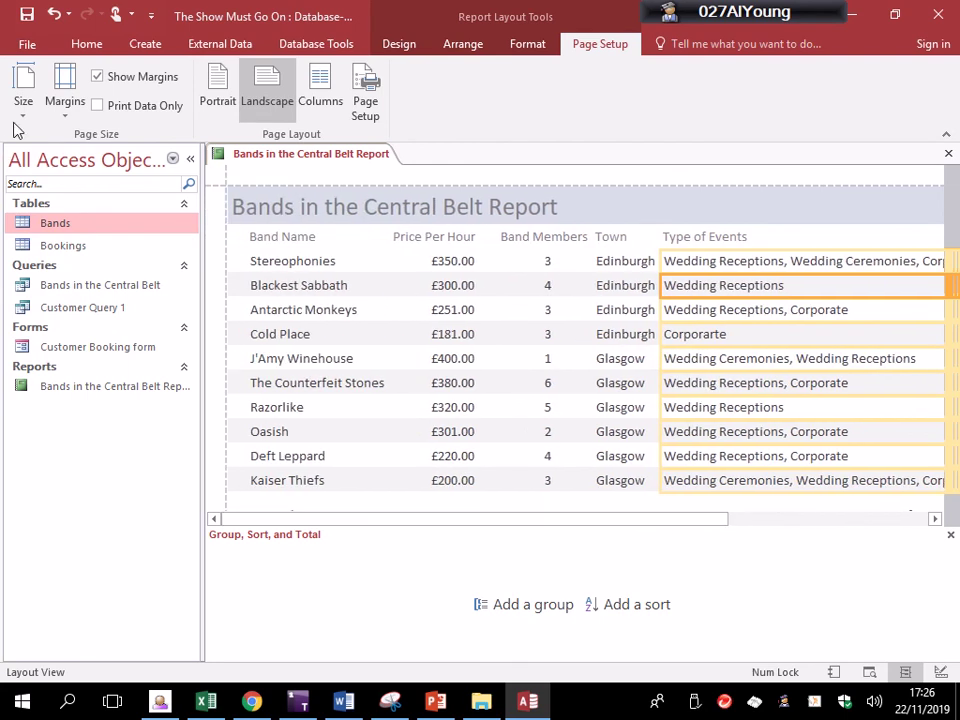
Step: Check the landscape report in Print Preview at 60% zoom for fully visible headings and entries, and close the preview
left_click(397, 45)
left_click(22, 108)
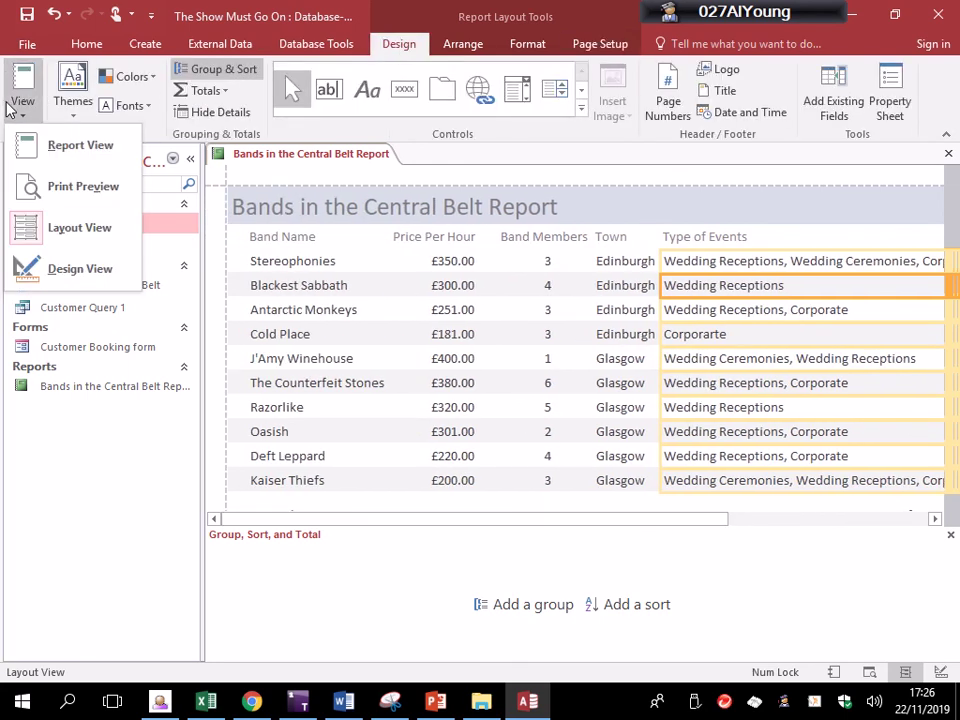
left_click(56, 184)
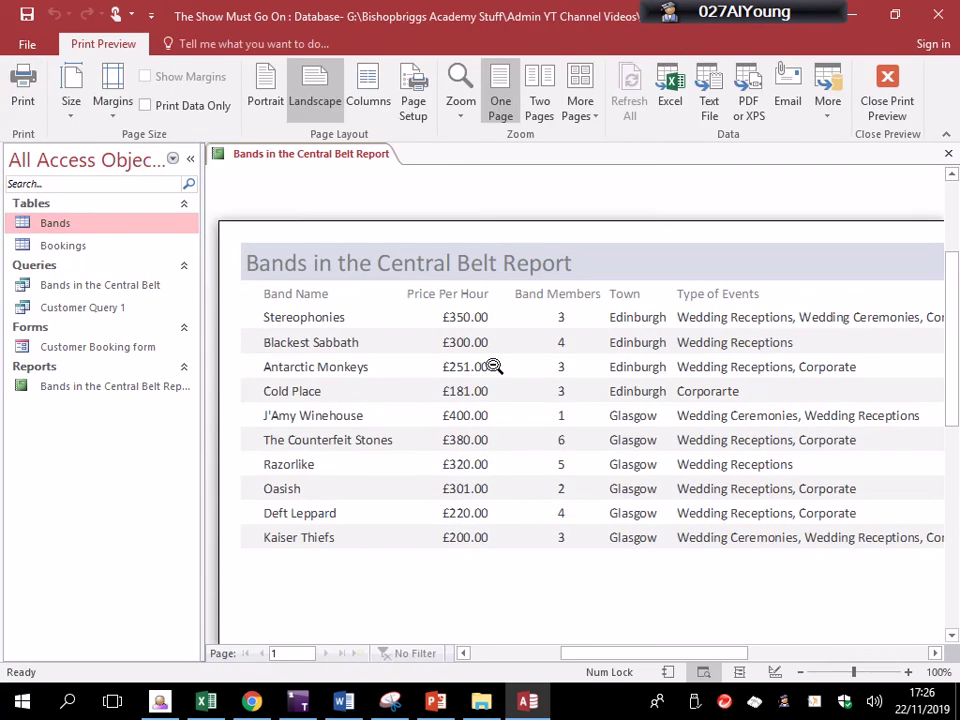
left_click(802, 673)
left_click(806, 673)
left_click(806, 673)
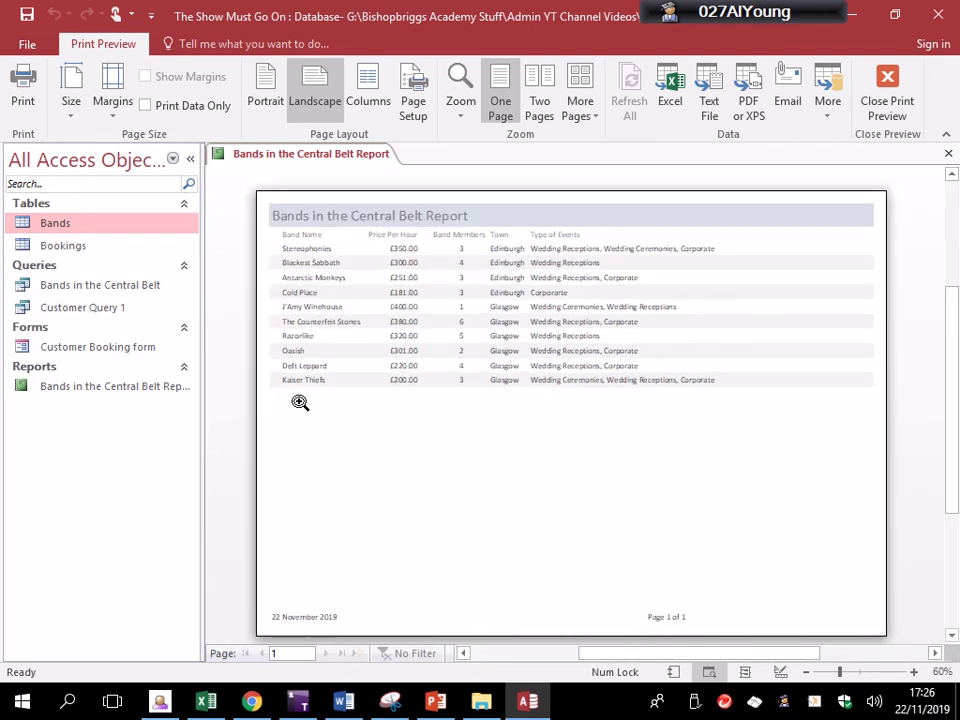
left_click(900, 105)
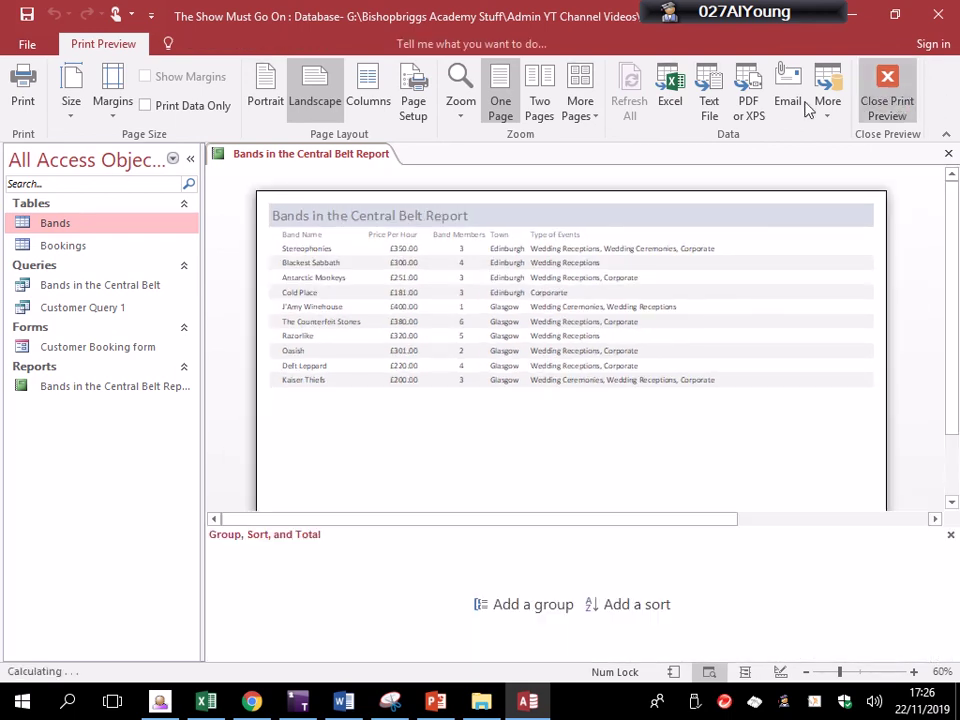
Step: Switch the report to Design View and delete the date and page number controls from the Page Footer
left_click(22, 100)
left_click(80, 270)
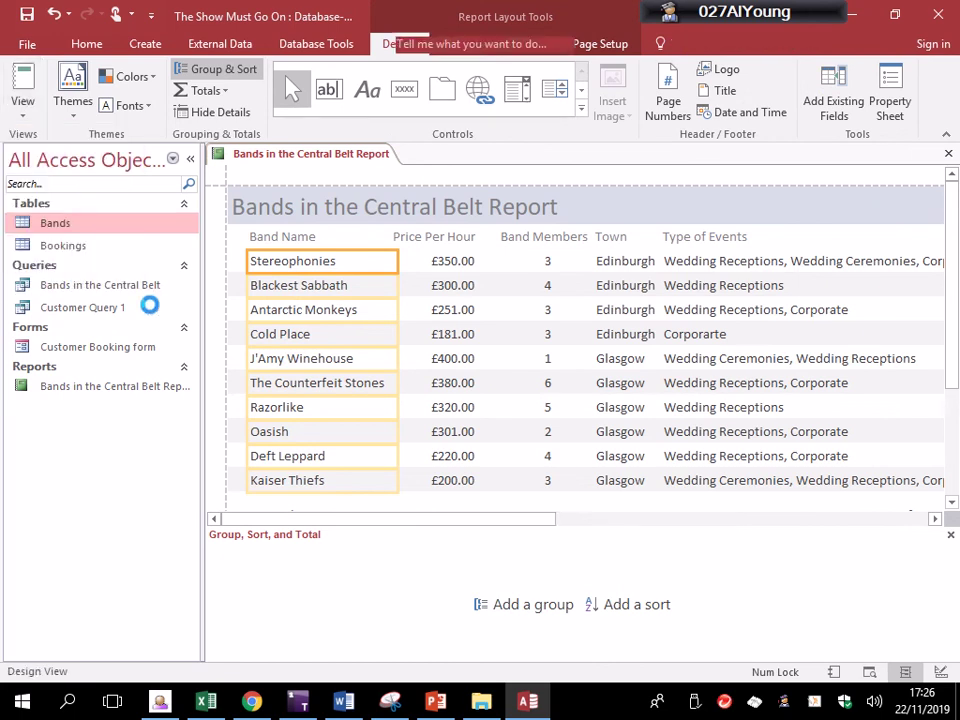
left_click(397, 358)
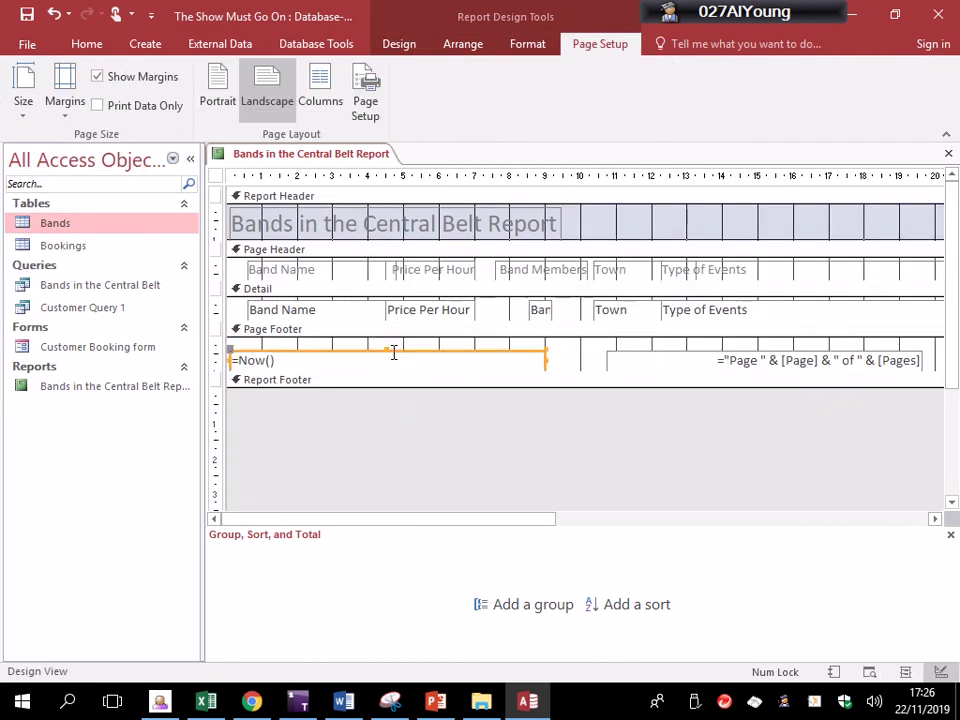
key("Delete")
left_click(670, 357)
key("Delete")
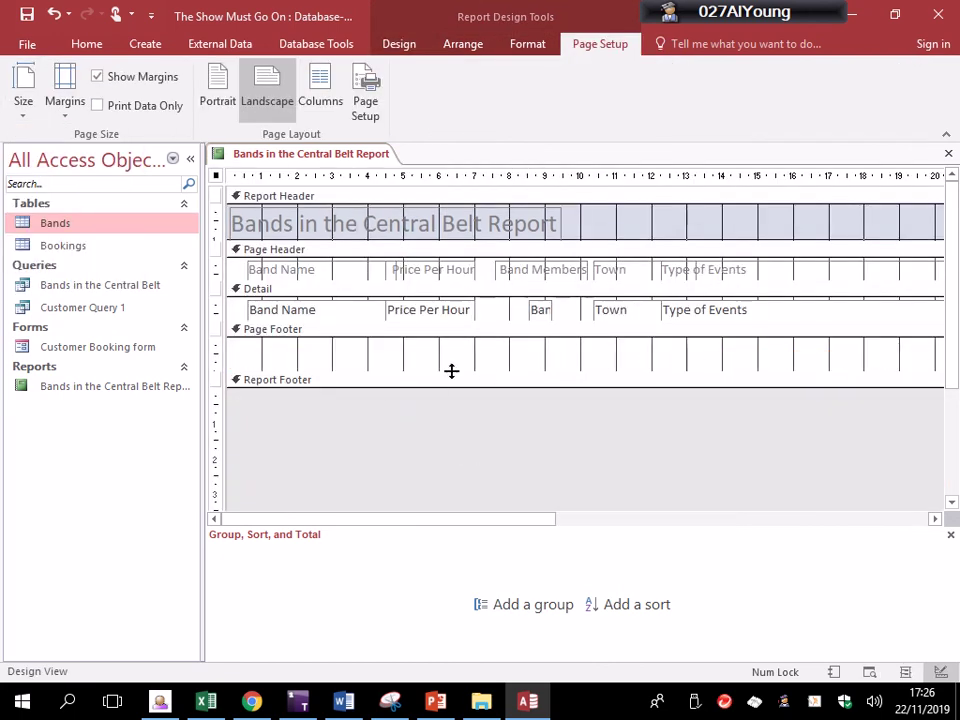
Step: Open up the Report Footer section to about 1.7 cm high and make the Report Header slightly taller
left_click(439, 386)
left_click_drag(429, 386, 417, 444)
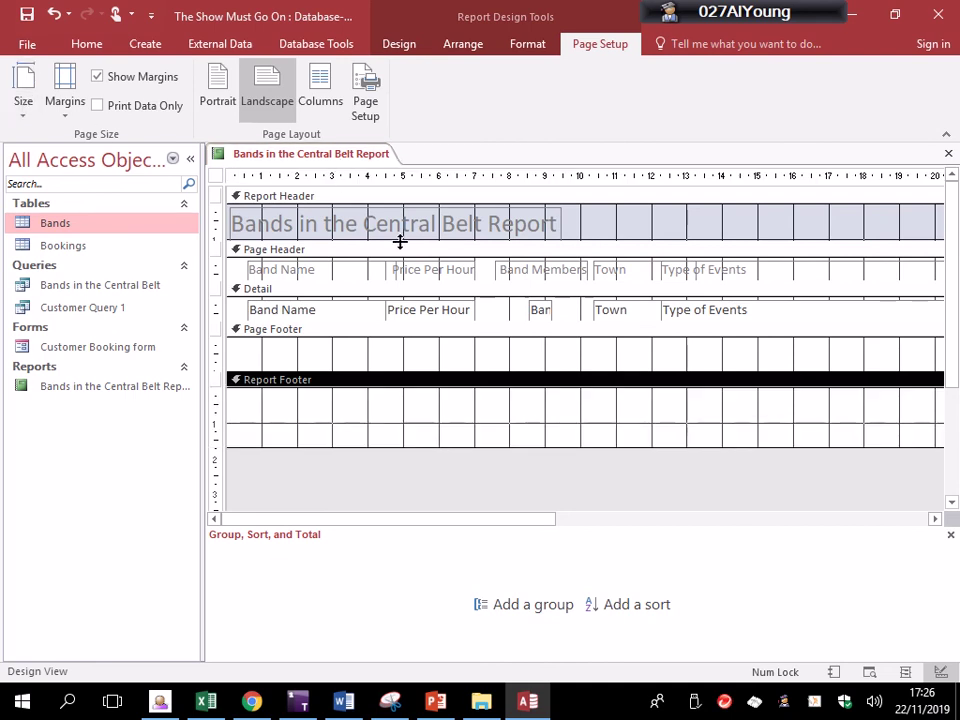
left_click(410, 46)
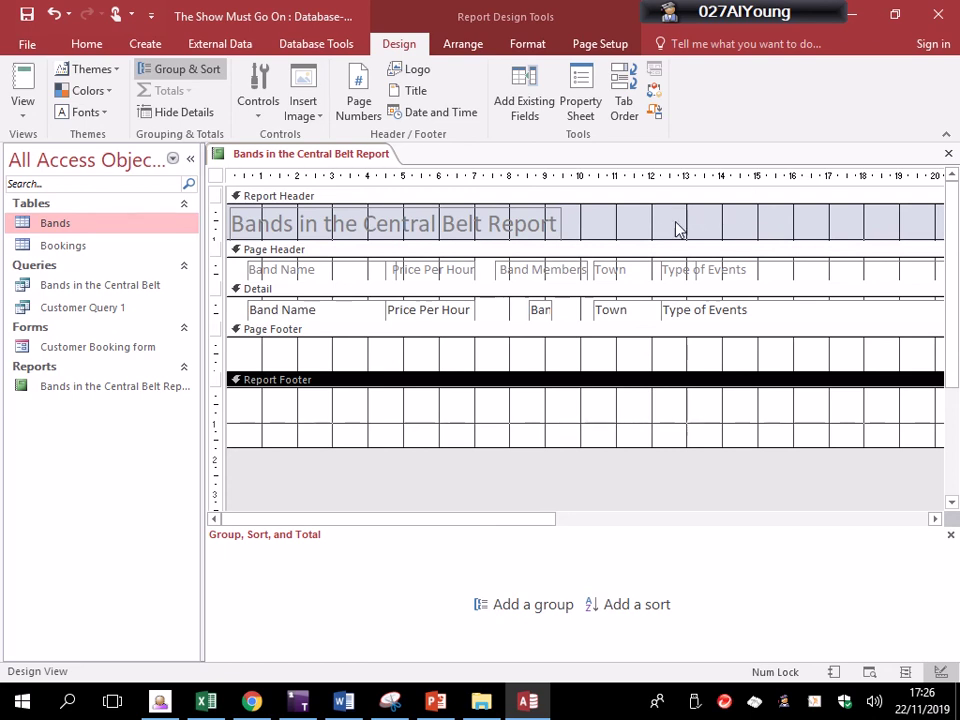
left_click_drag(604, 238, 606, 252)
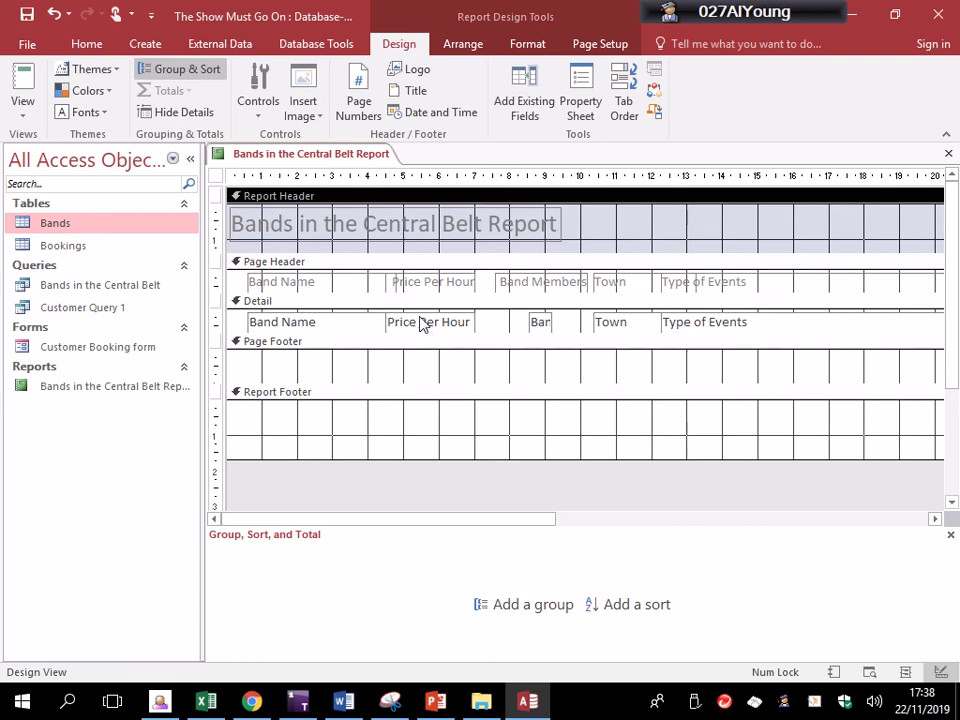
left_click(466, 45)
left_click(526, 40)
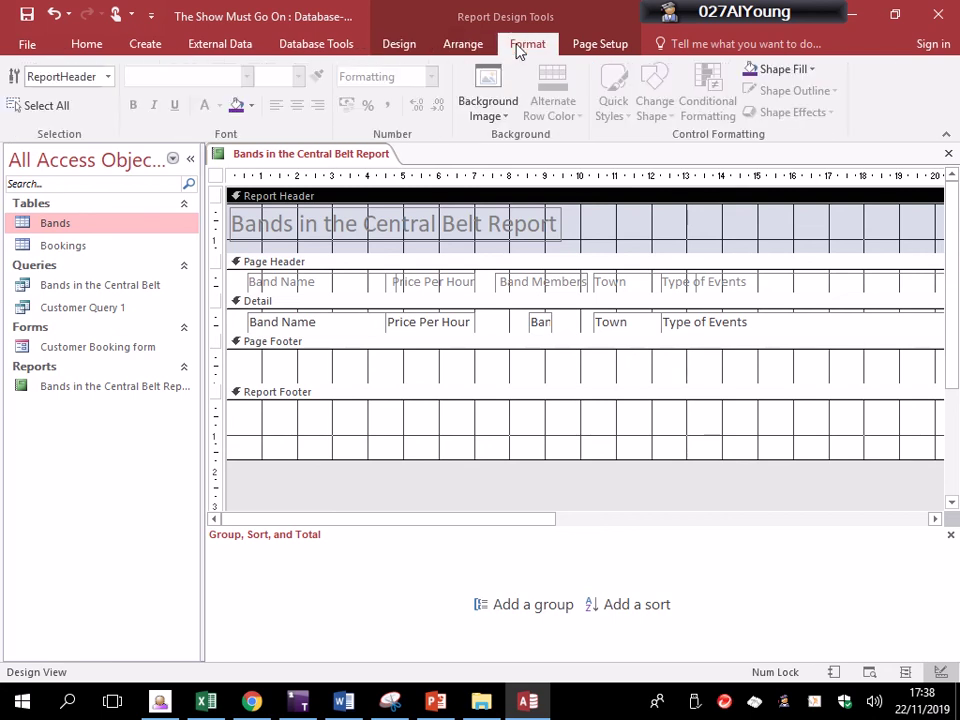
left_click(420, 45)
left_click(590, 44)
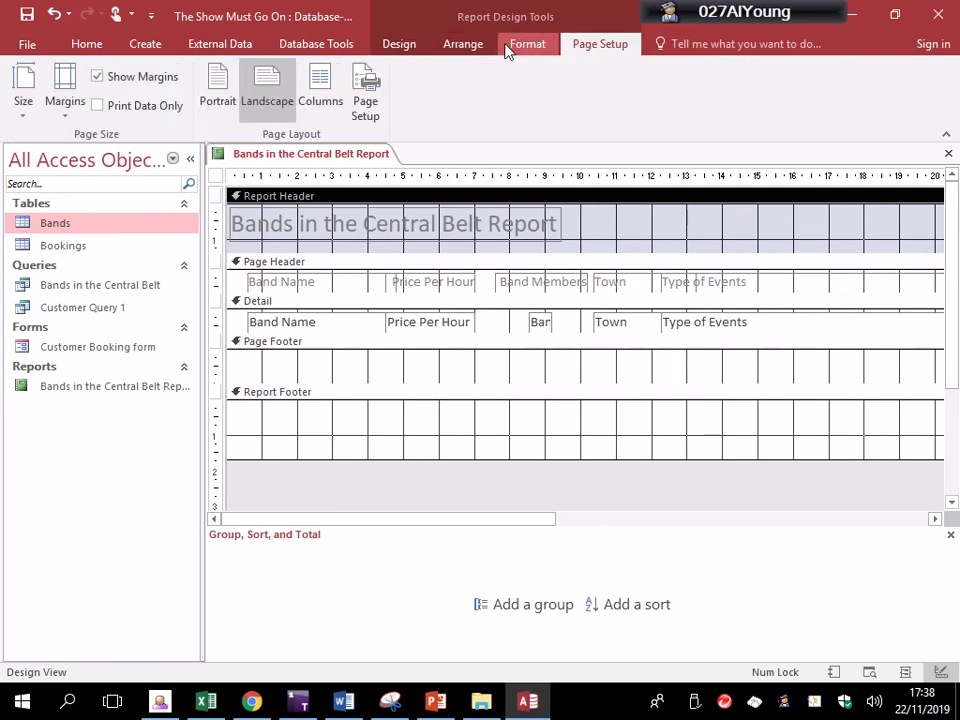
left_click(416, 47)
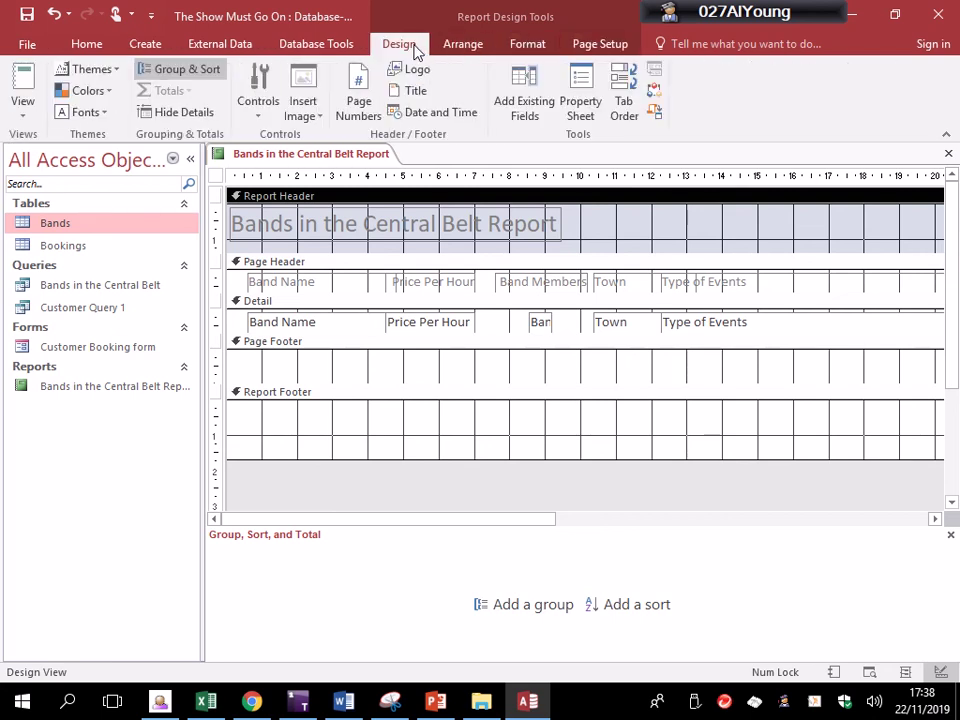
left_click(320, 110)
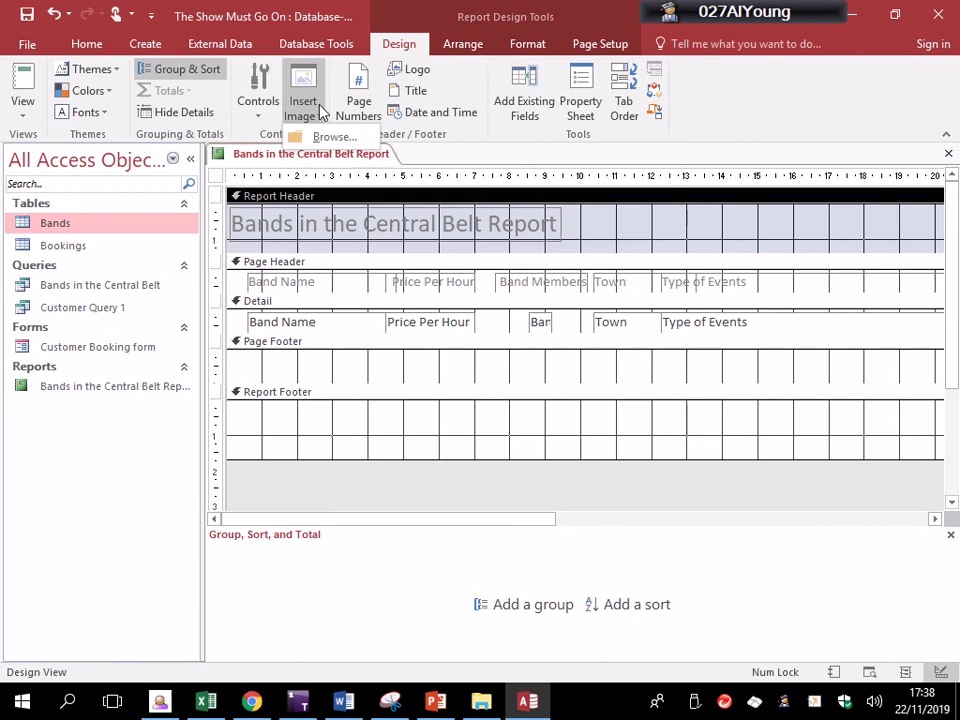
left_click(320, 112)
Step: Add a label about 5 cm wide on the left of the Report Footer and enter the author's name in it
left_click(260, 110)
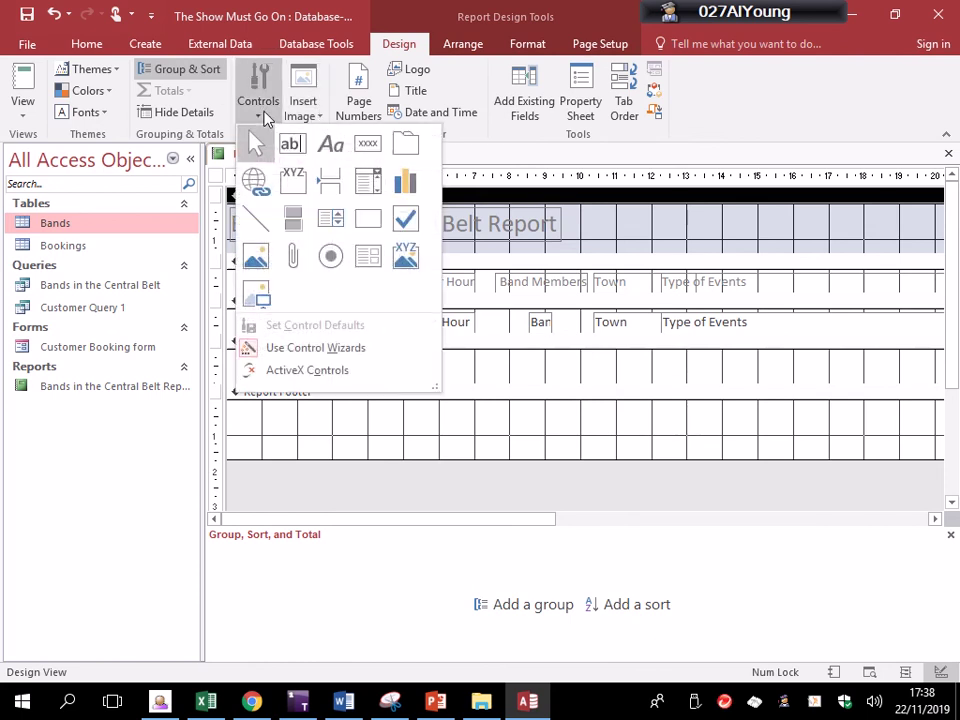
left_click(333, 146)
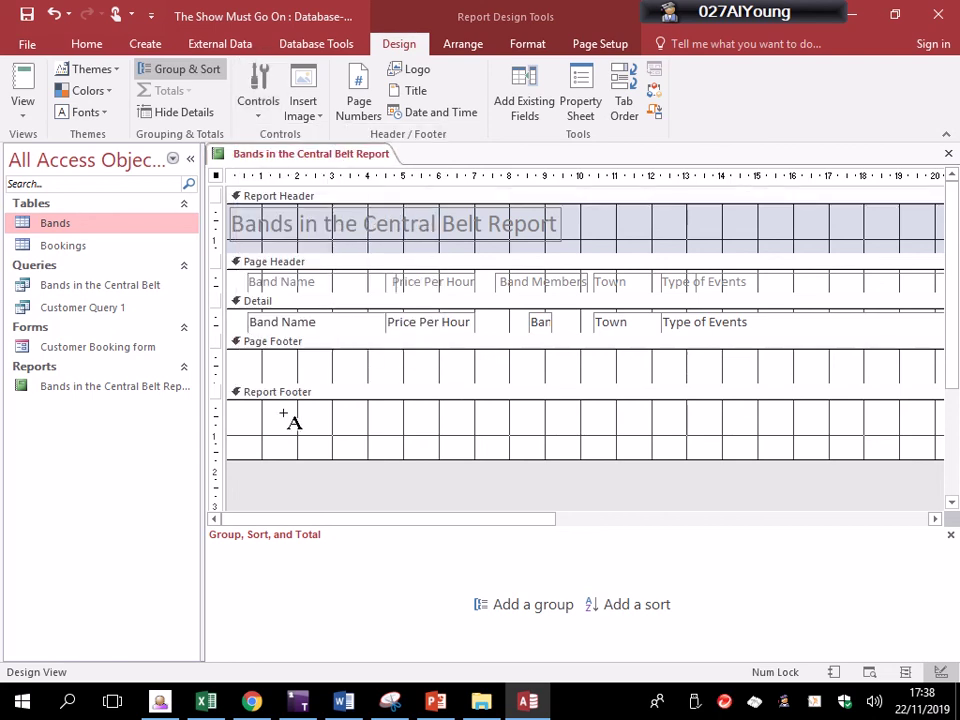
mouse_move(241, 418)
left_mouse_down()
mouse_move(324, 452)
mouse_move(414, 447)
left_mouse_up()
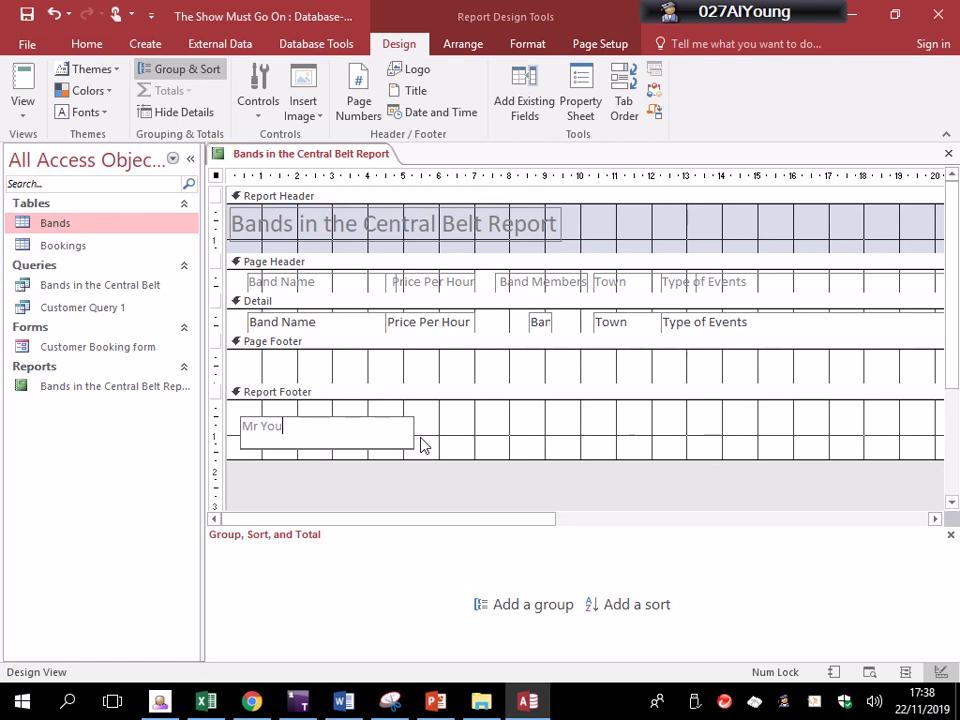